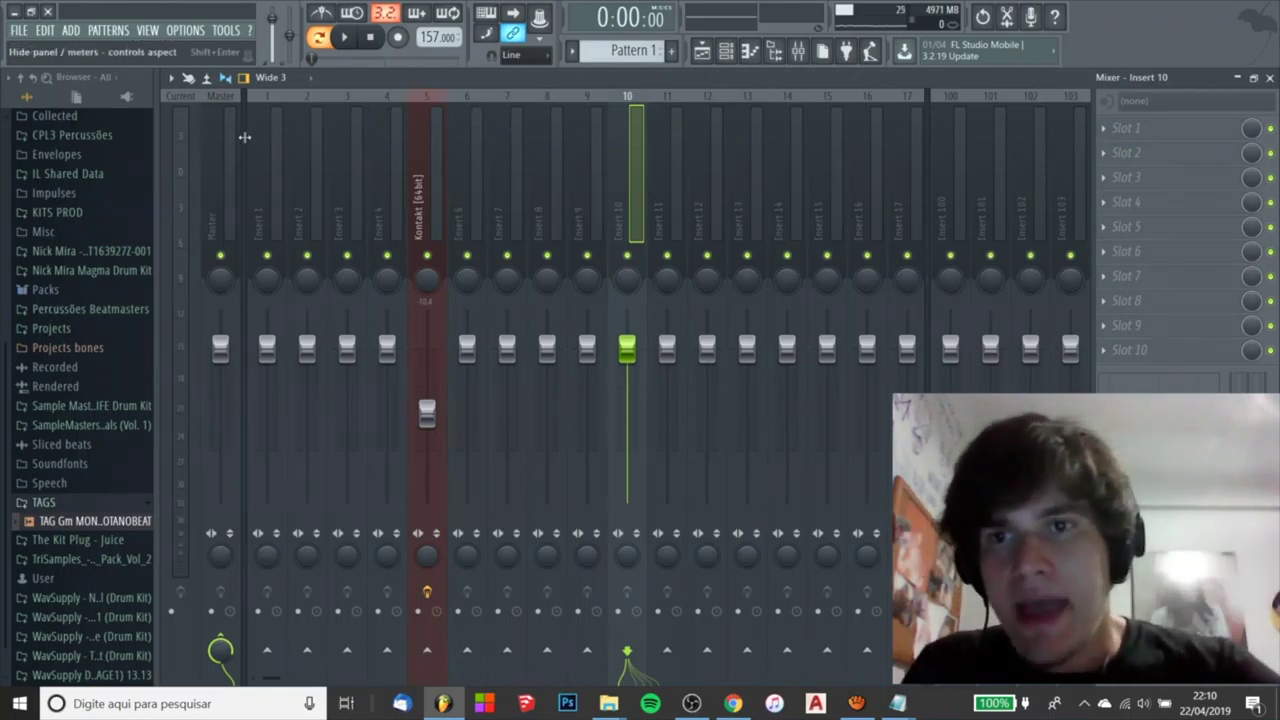
Select the Kontakt track on mixer insert 5 so its effect slots are shown.
click(393, 186)
click(426, 188)
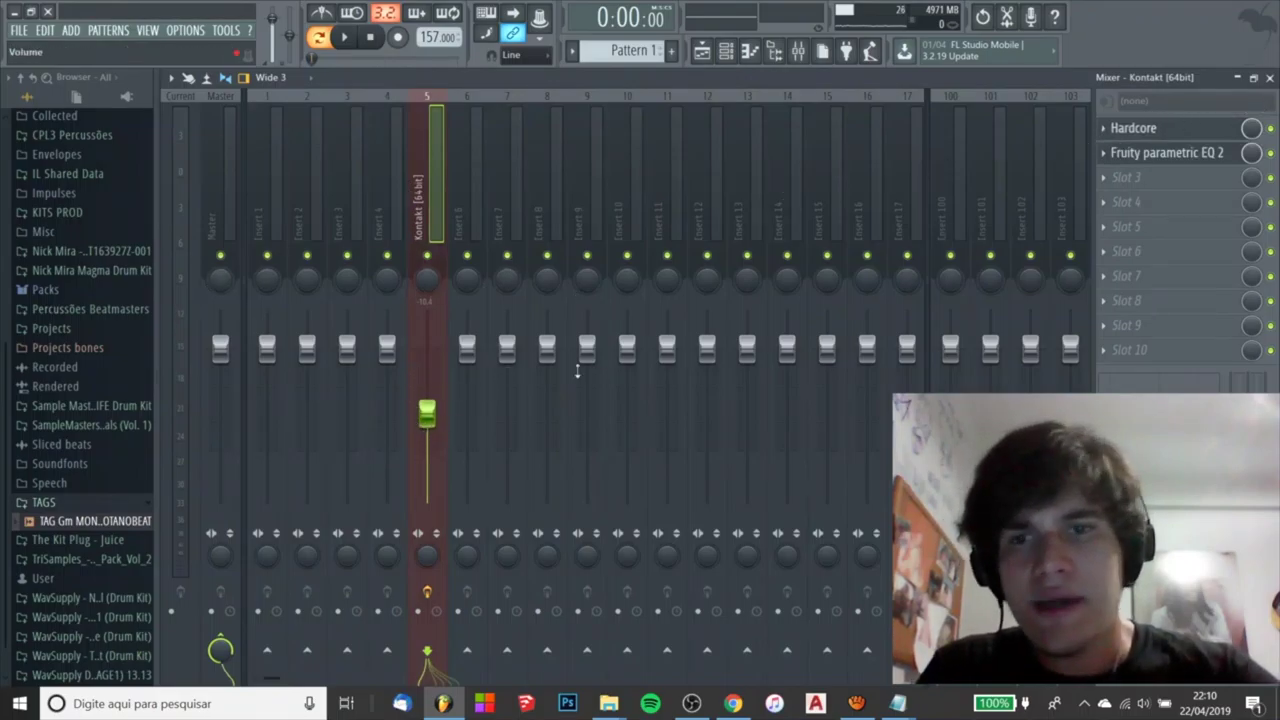
click(482, 175)
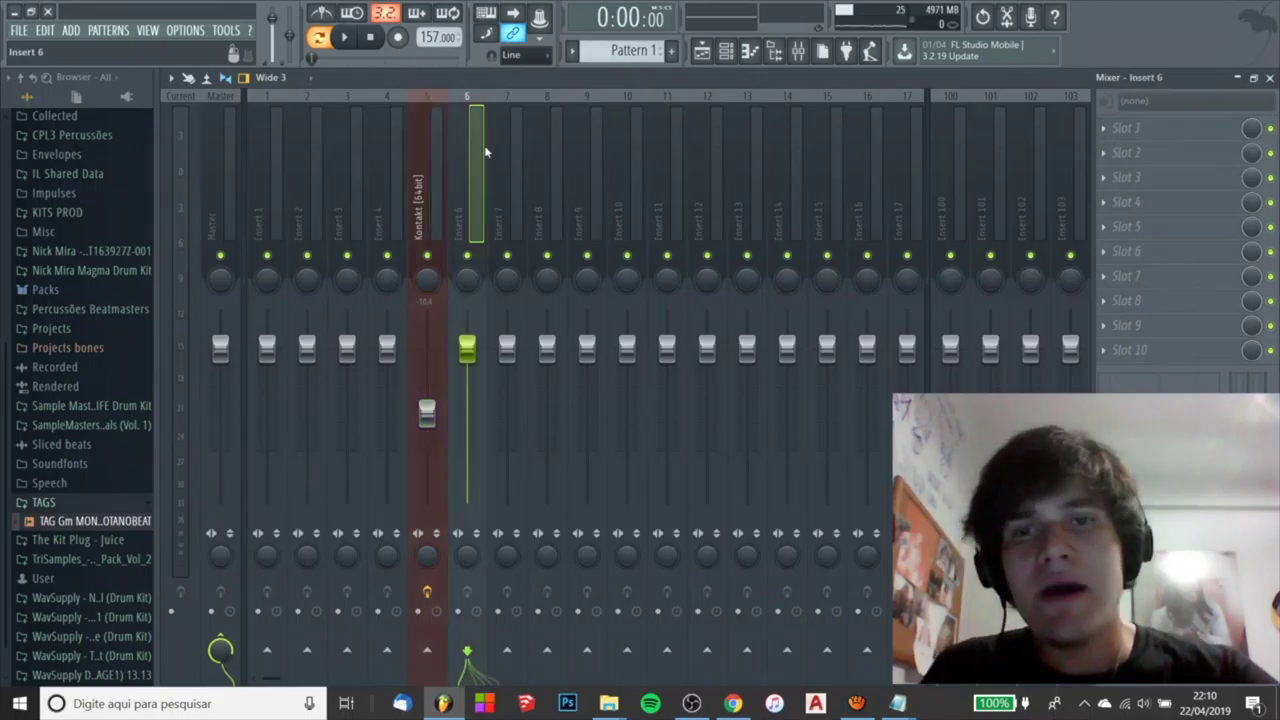
click(1140, 128)
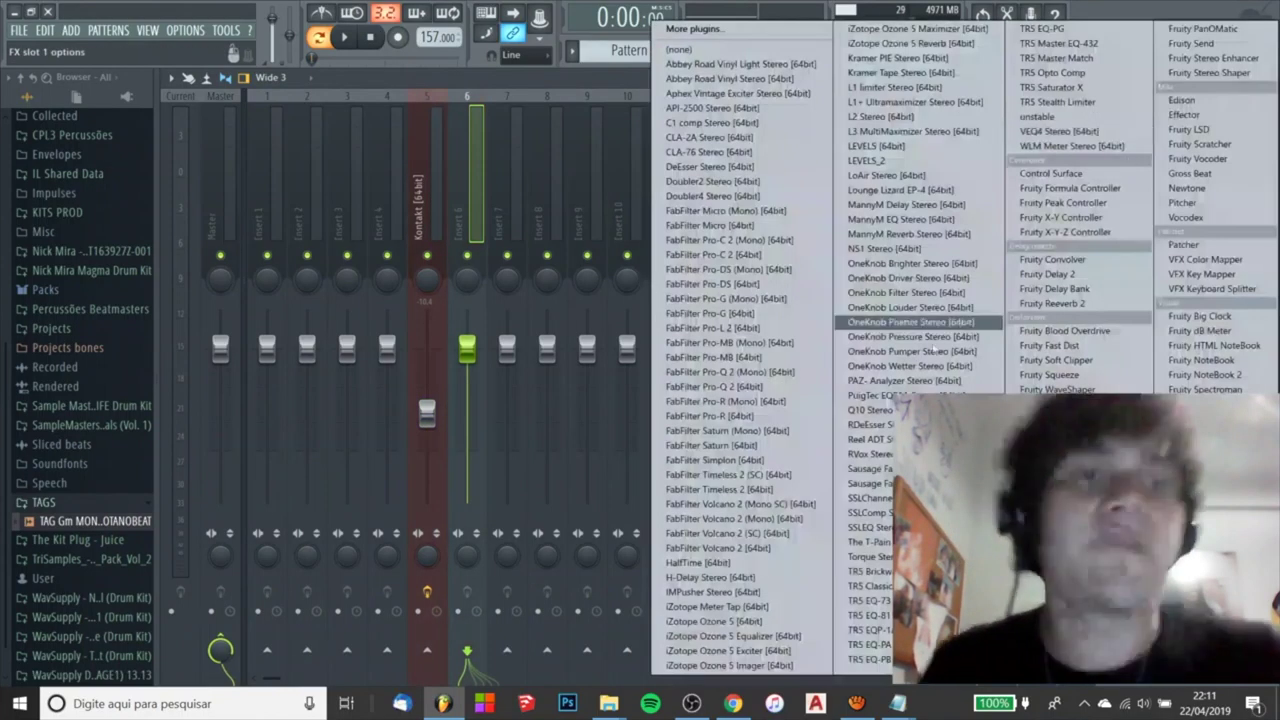
click(488, 181)
click(440, 150)
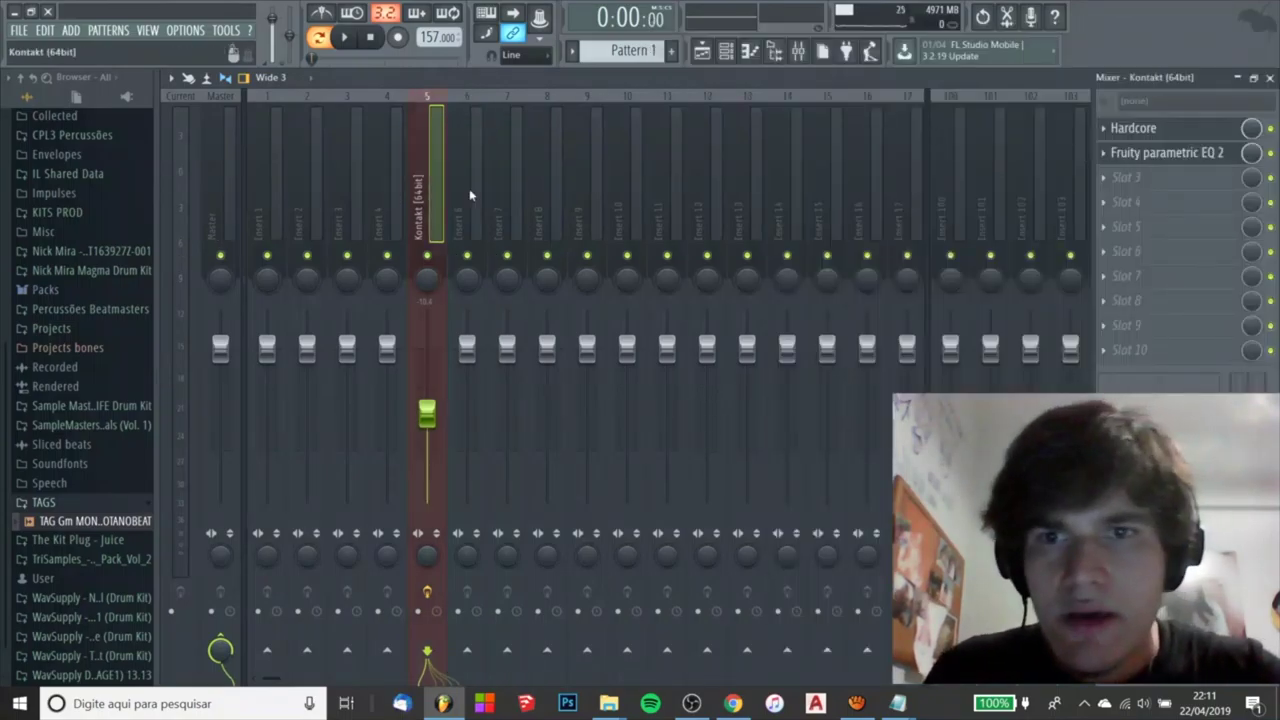
Audition the Kontakt track with its effects bypassed, and pull its volume fader down to about -10 dB.
click(1163, 152)
click(1160, 152)
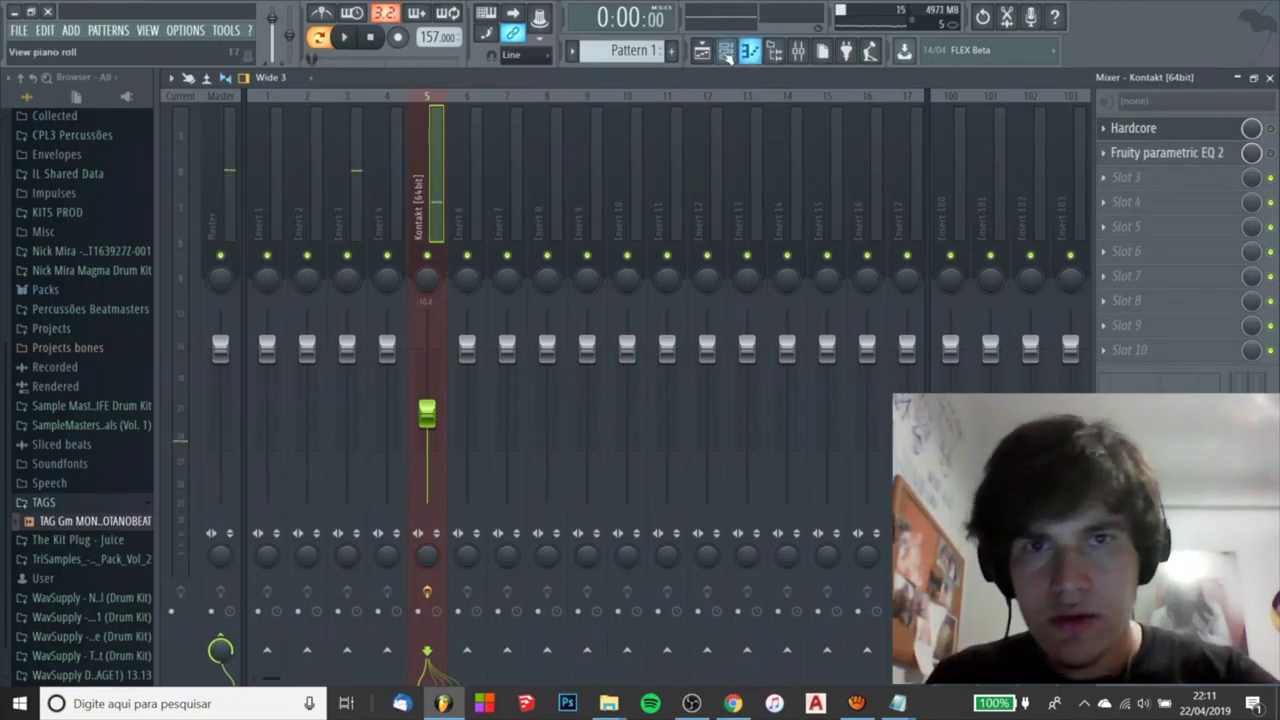
key(space)
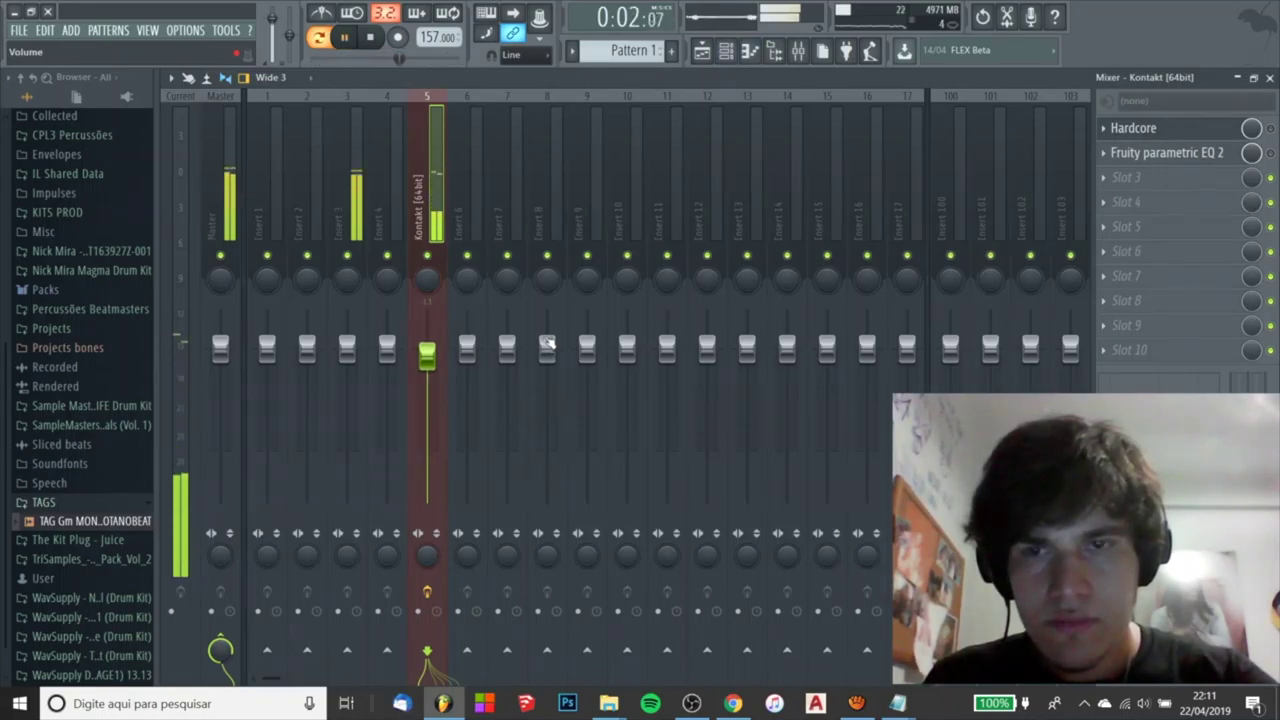
key(space)
drag(434, 364, 435, 420)
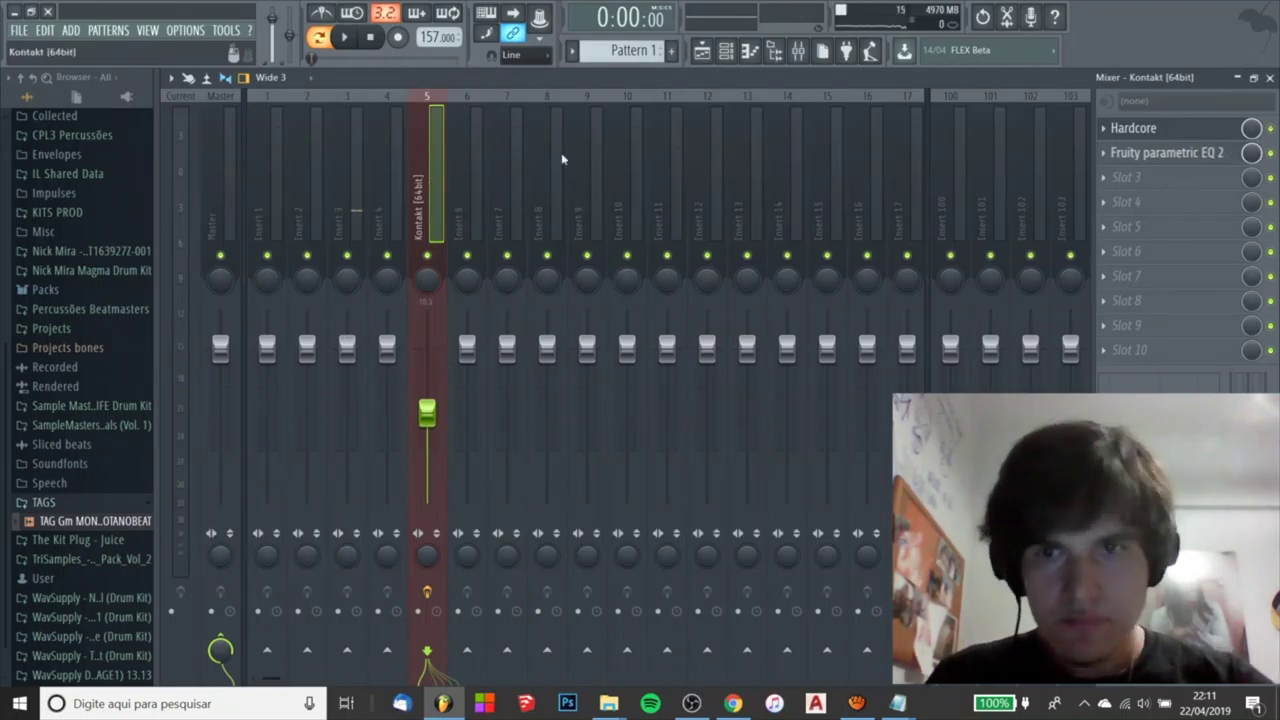
Re-enable the Kontakt track's effects and raise its volume fader slightly to about -9 dB.
click(1200, 156)
click(1200, 156)
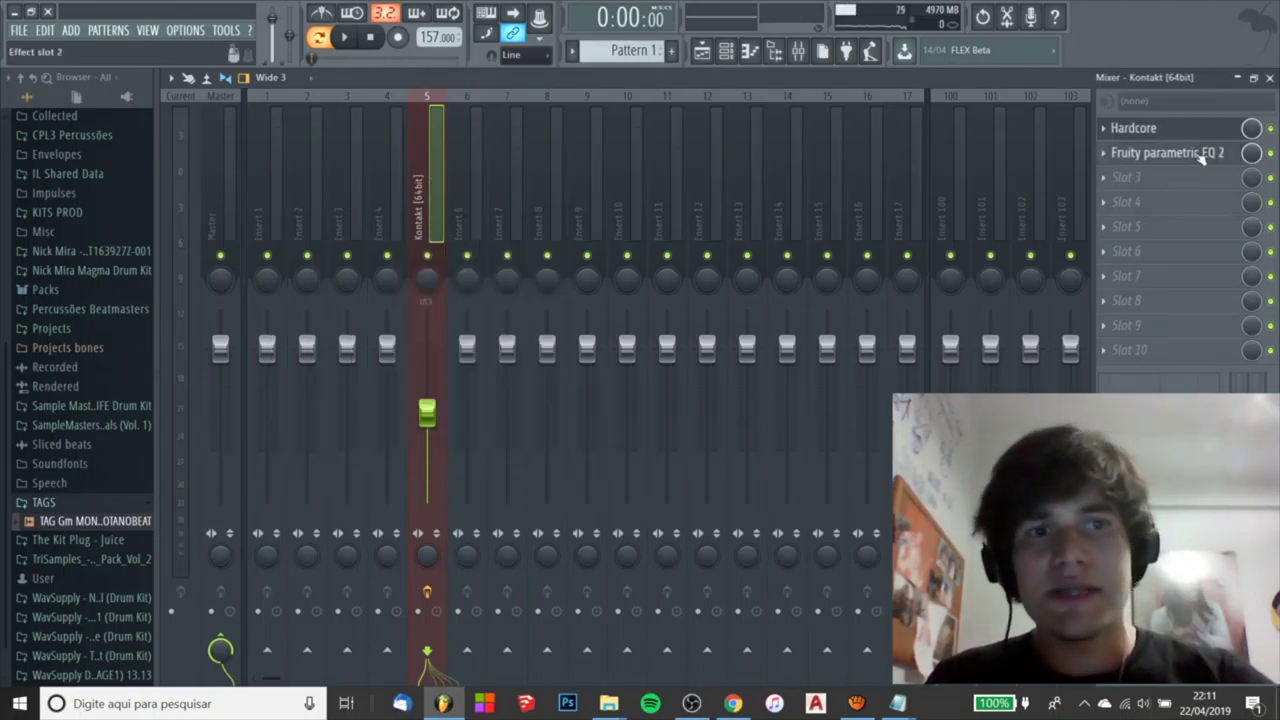
click(1200, 156)
drag(386, 249, 601, 222)
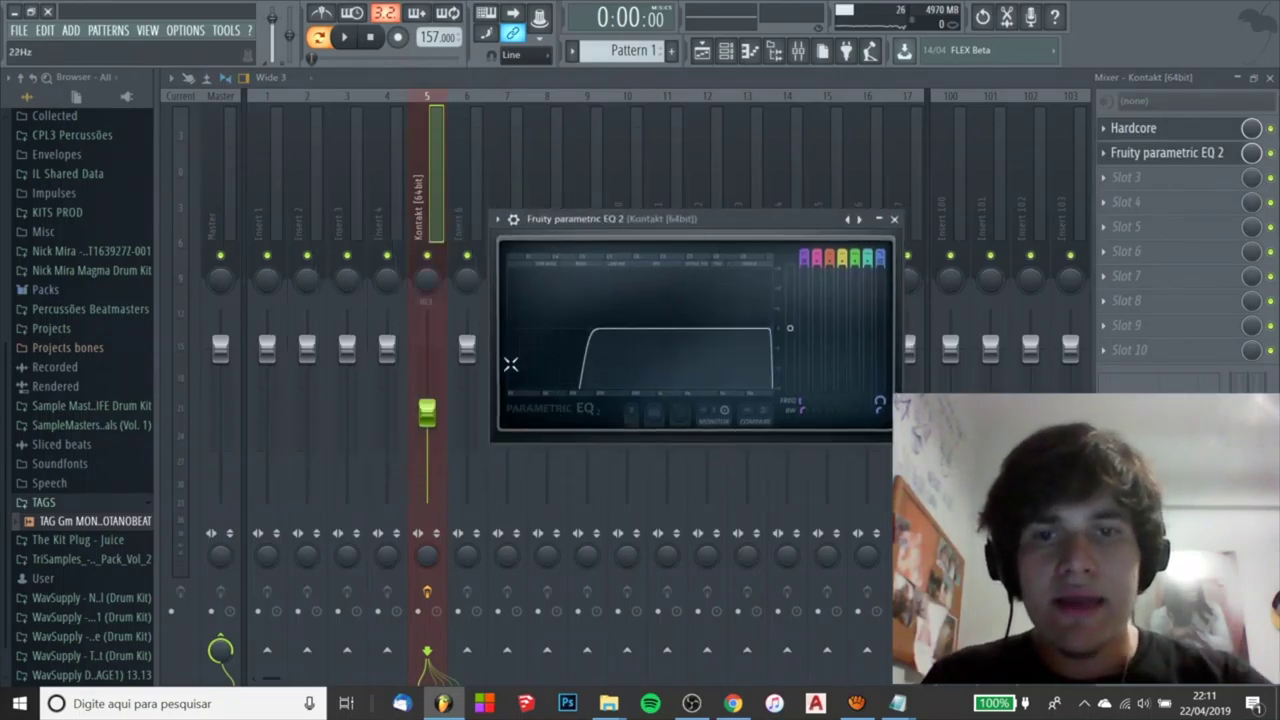
drag(618, 304, 332, 285)
drag(430, 421, 430, 414)
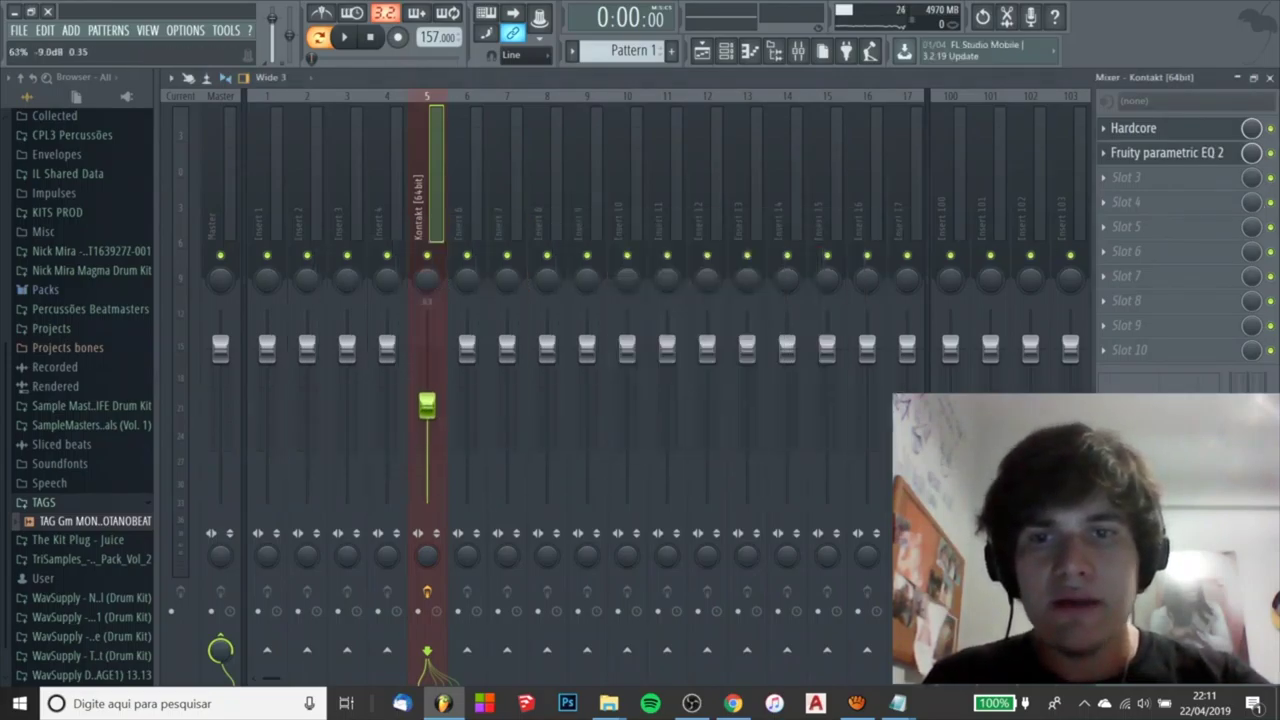
Move the high-pass cutoff of the slot 2 EQ down to the bottom of the spectrum while auditioning the pattern.
key(space)
click(1207, 163)
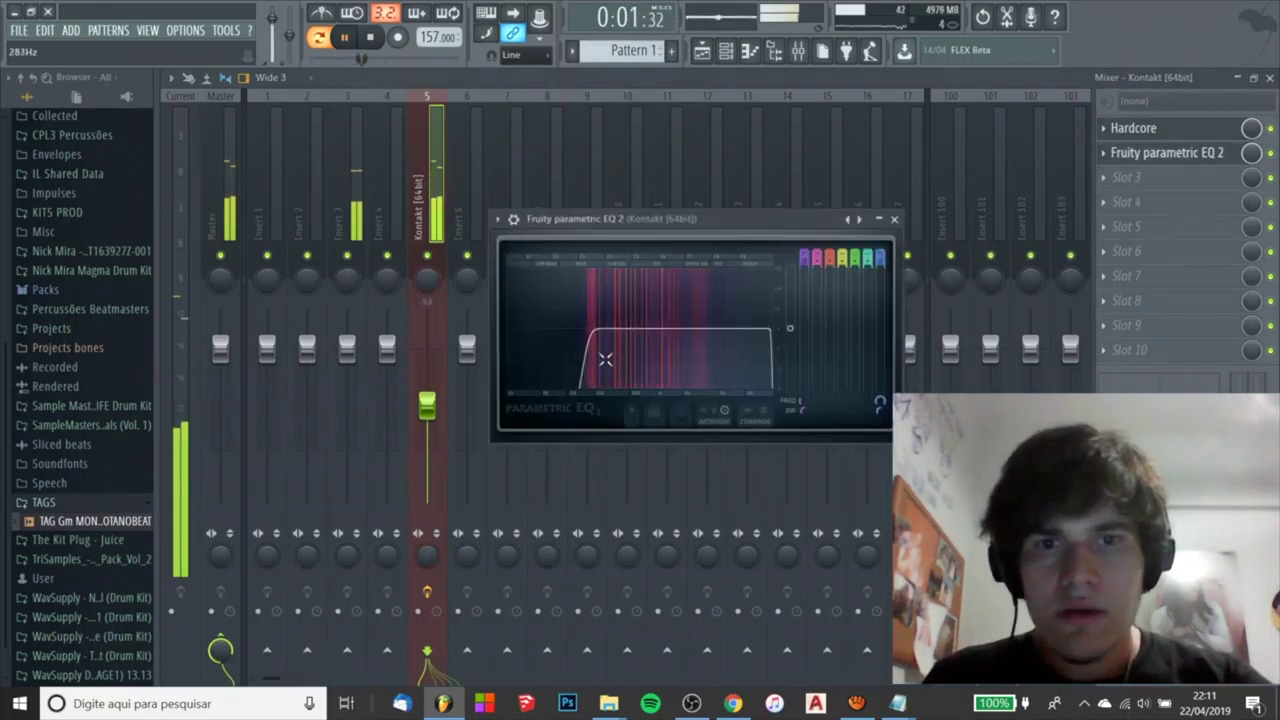
drag(589, 328, 508, 330)
key(space)
key(space)
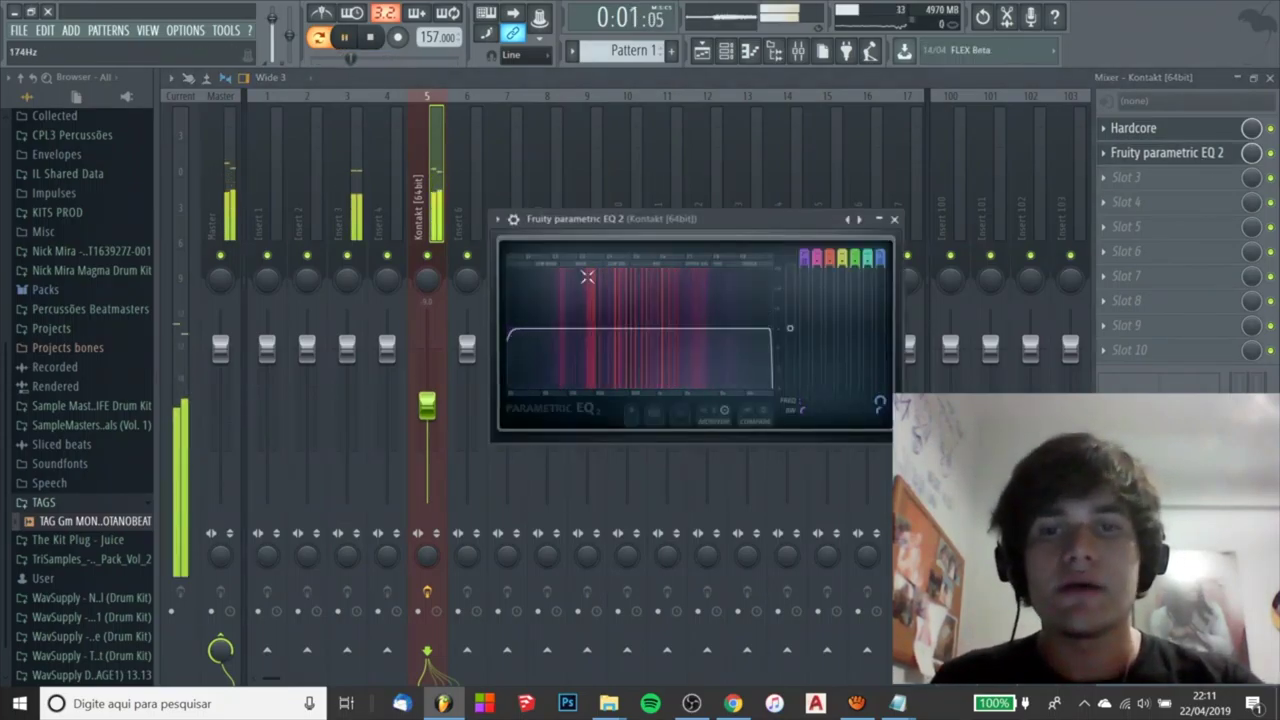
key(space)
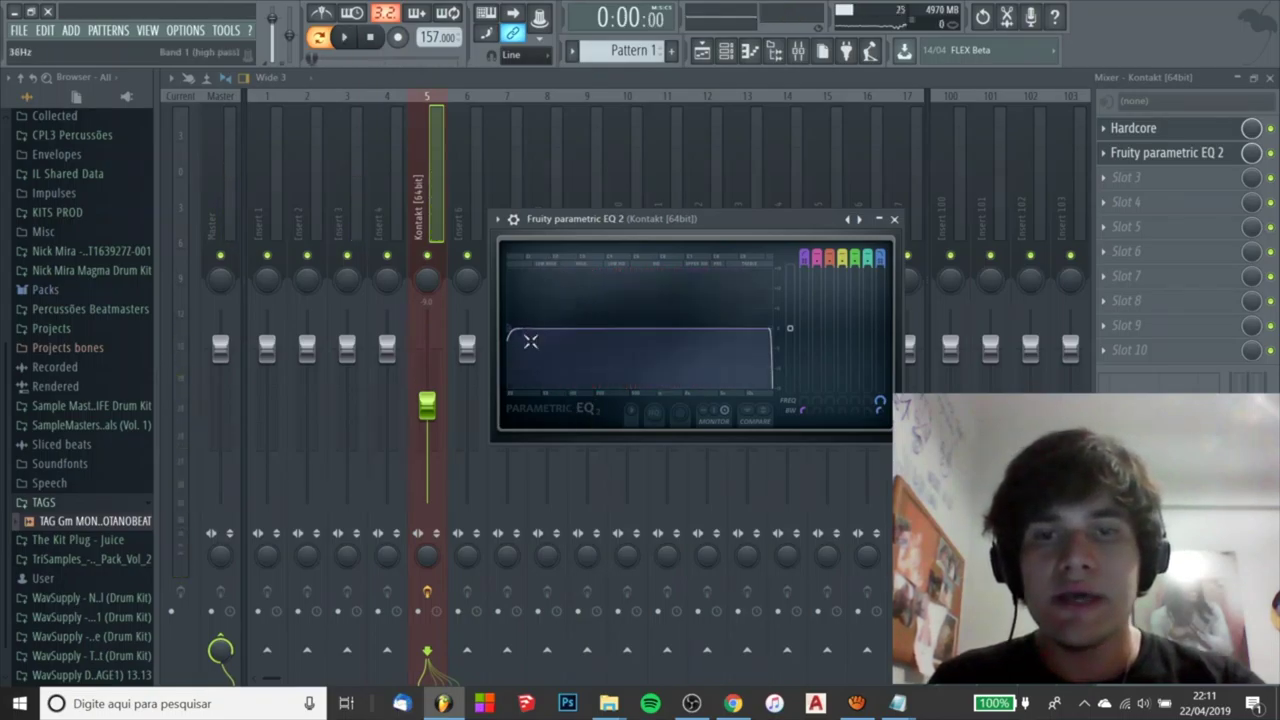
Raise the slot 2 EQ's high-pass cutoff during playback until it removes the Kontakt track's low frequencies.
key(space)
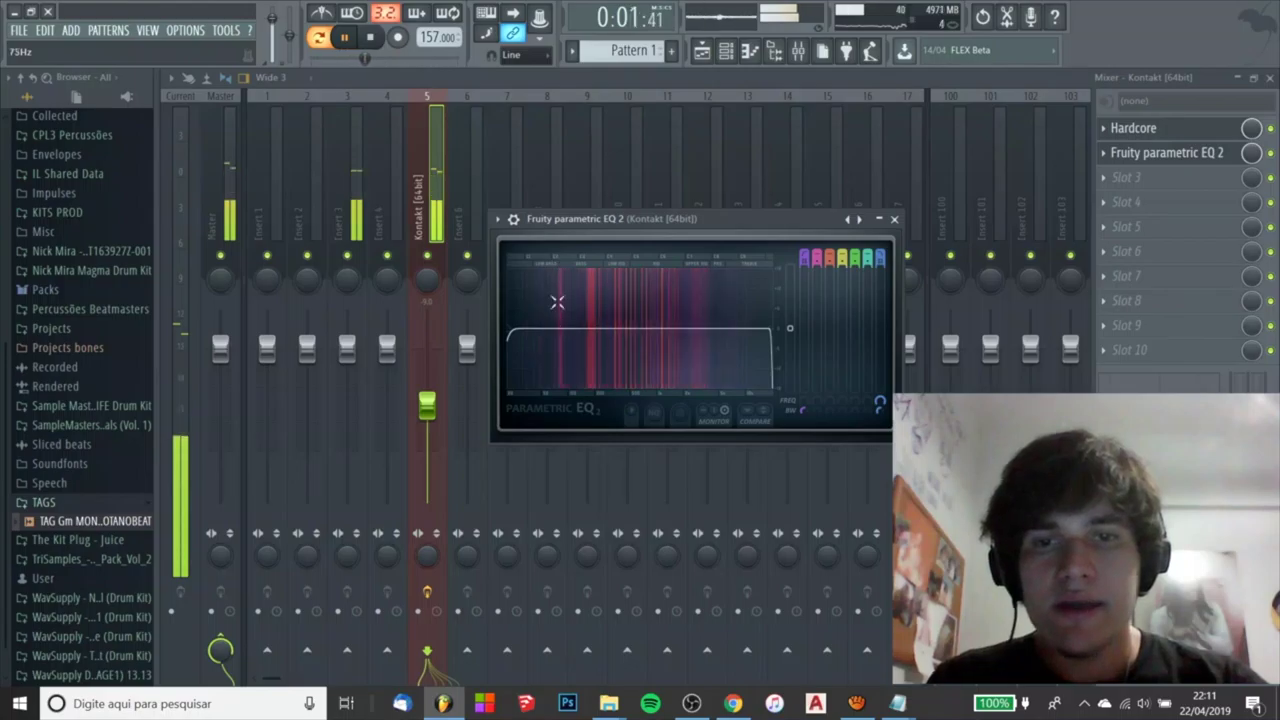
drag(510, 330, 579, 330)
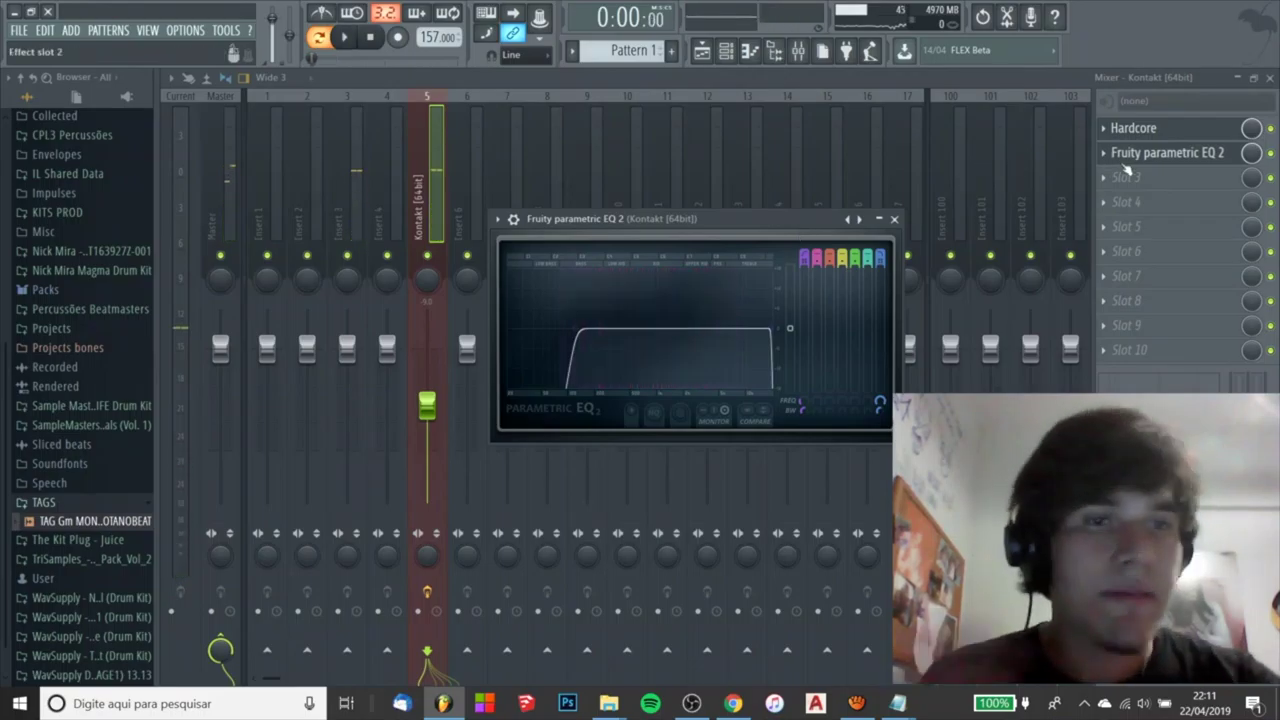
Load a second Fruity parametric EQ 2 into slot 3 of the Kontakt track.
click(1127, 177)
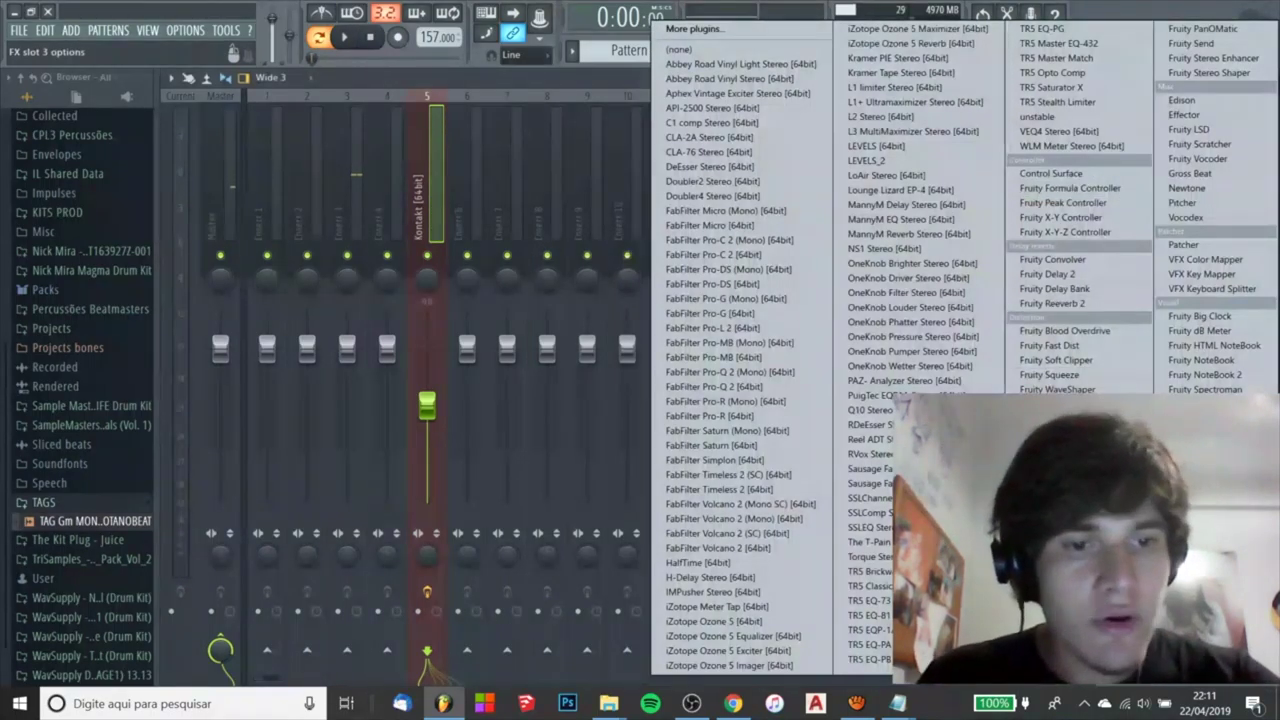
click(1068, 560)
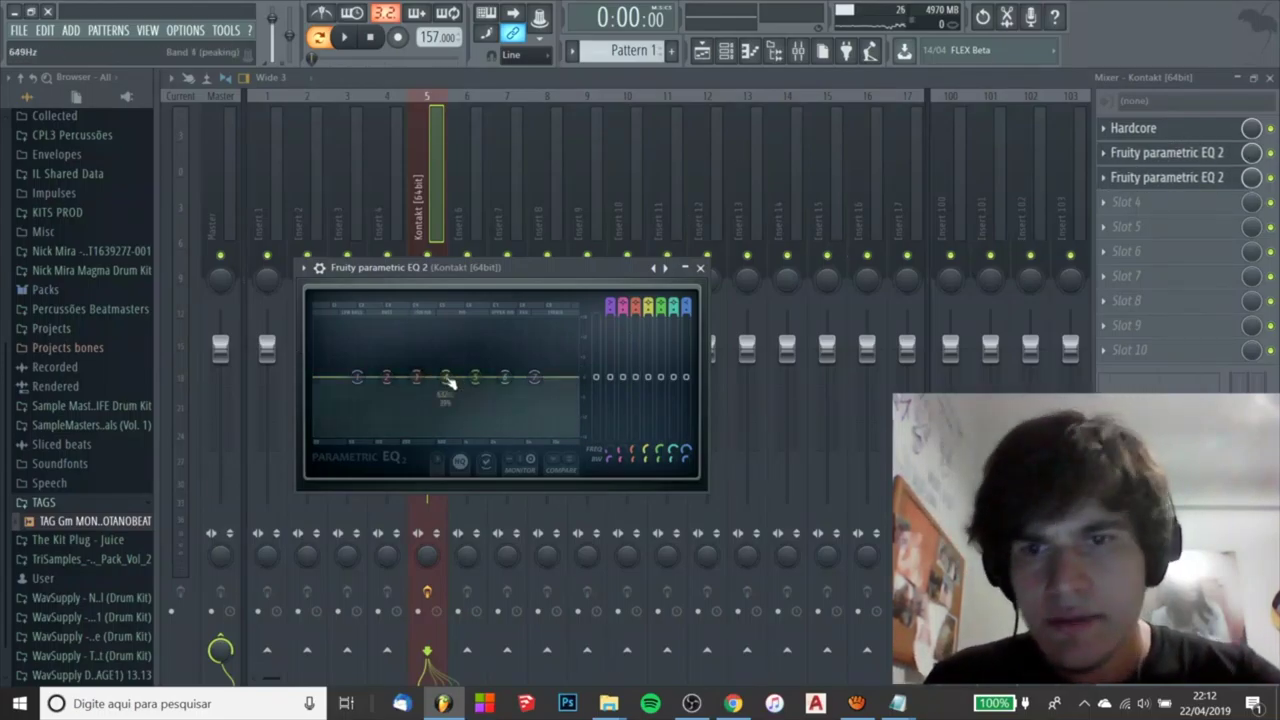
Try a boost on band 3 of the new EQ while the pattern plays, then reset the band.
key(space)
drag(416, 377, 419, 348)
key(space)
key(space)
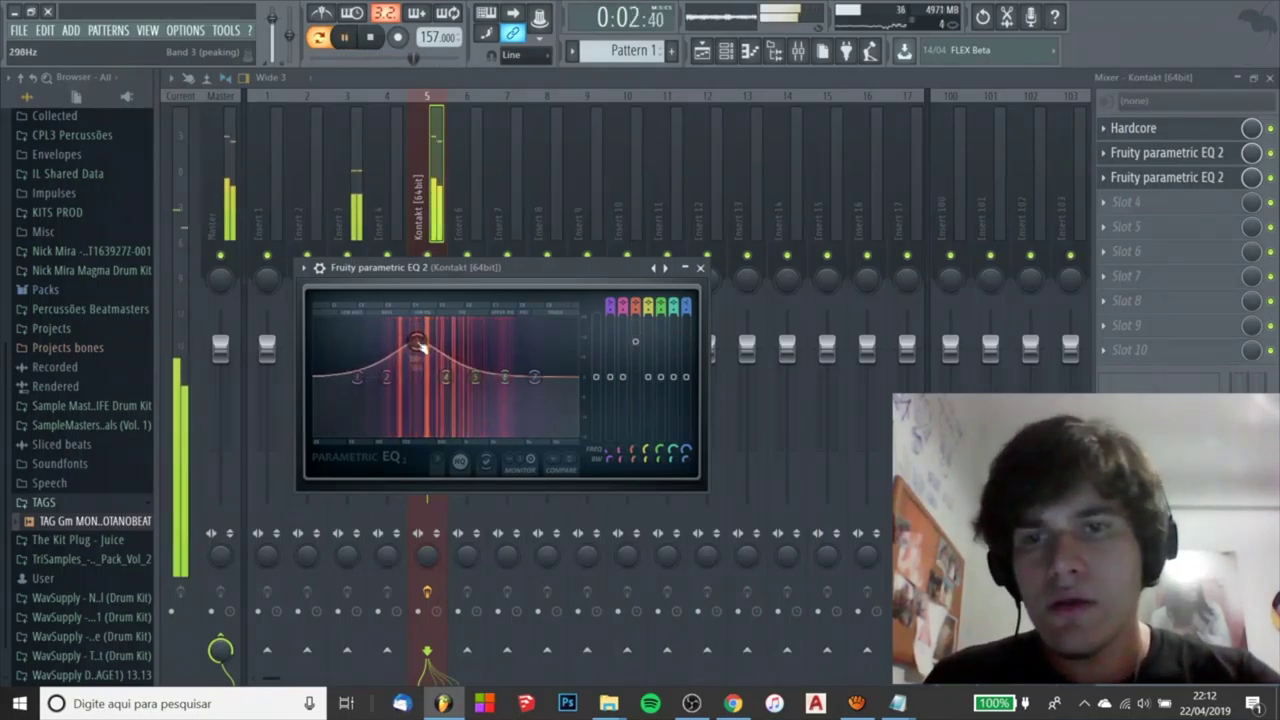
right_click(420, 350)
click(449, 363)
Try a strong boost of about 17 dB on band 4 at 632 Hz, then pull it down to a slight cut.
key(space)
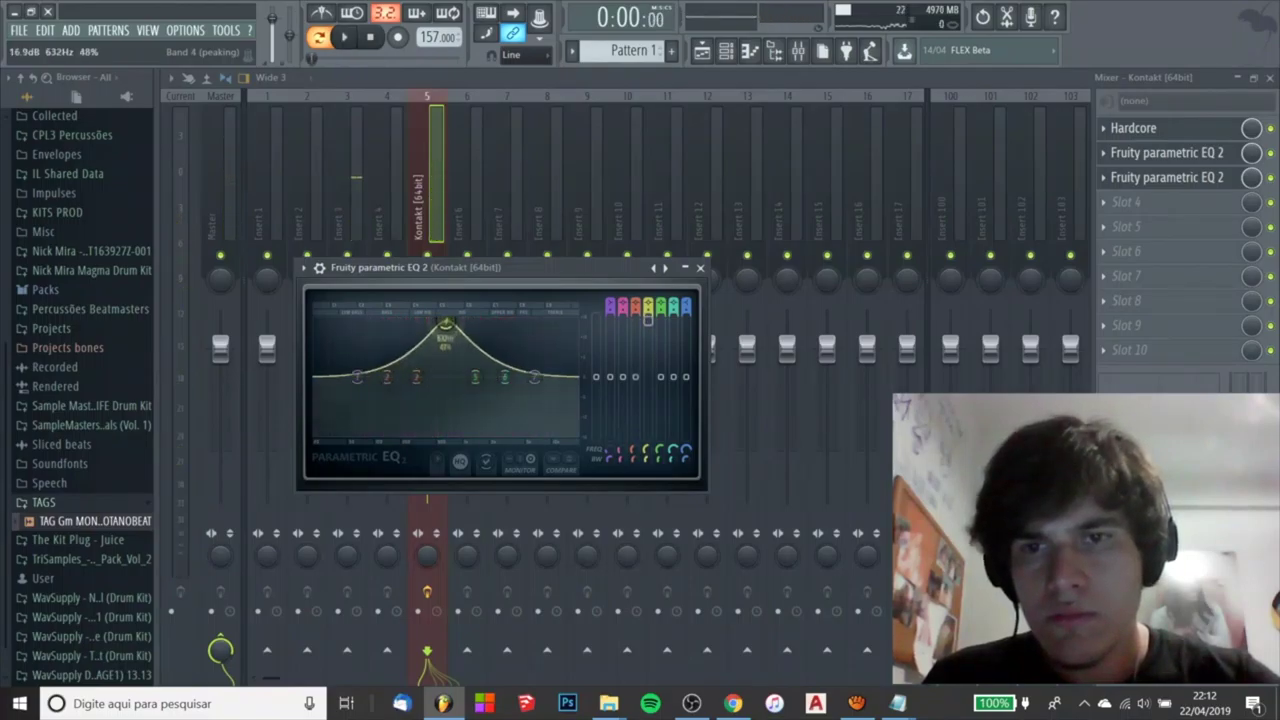
drag(446, 325, 446, 383)
key(space)
right_click(447, 382)
click(446, 377)
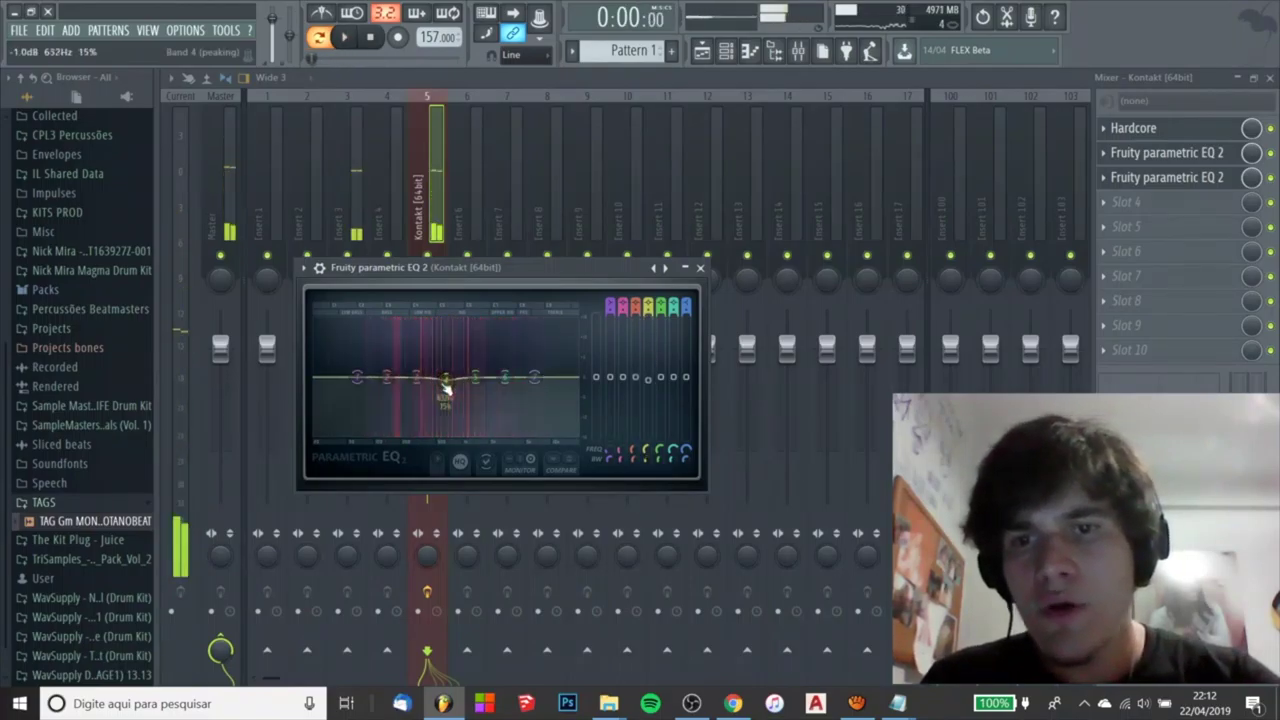
Sweep an 18 dB boost on band 4 with 30% bandwidth across the spectrum to find unpleasant frequencies by ear.
scroll(446, 387, down, 3)
key(space)
drag(436, 333, 401, 324)
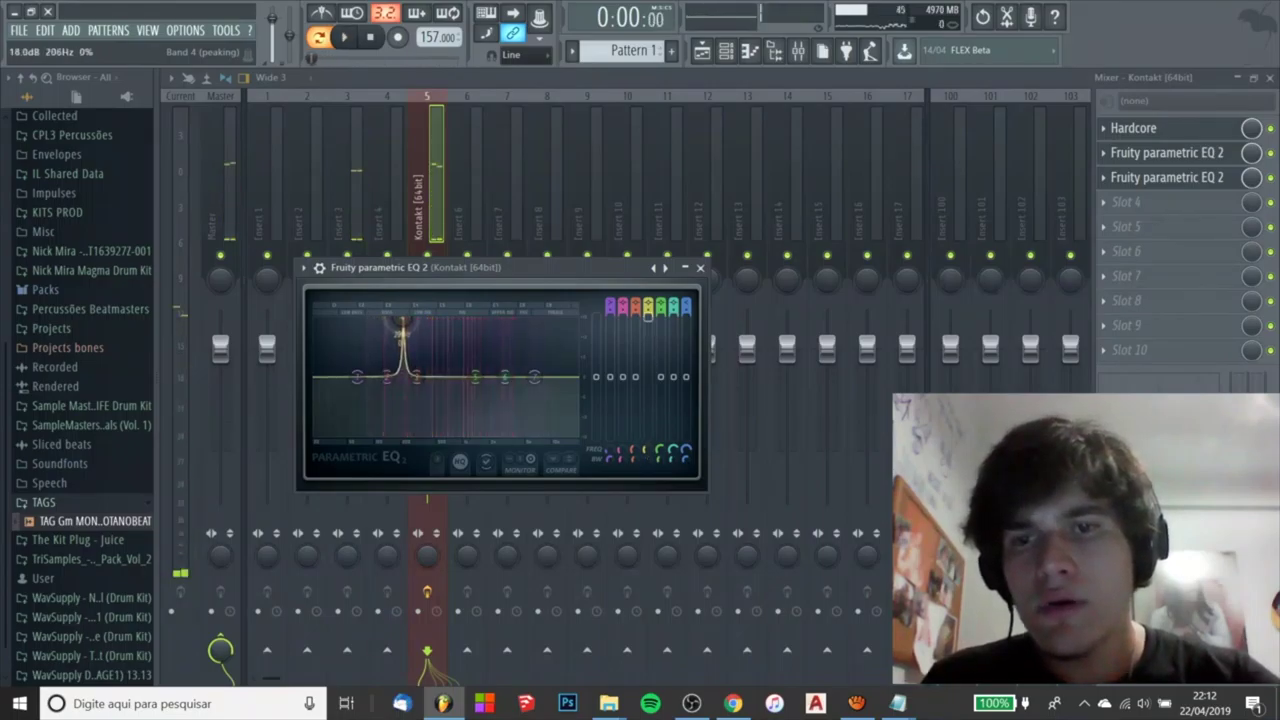
scroll(401, 324, up, 6)
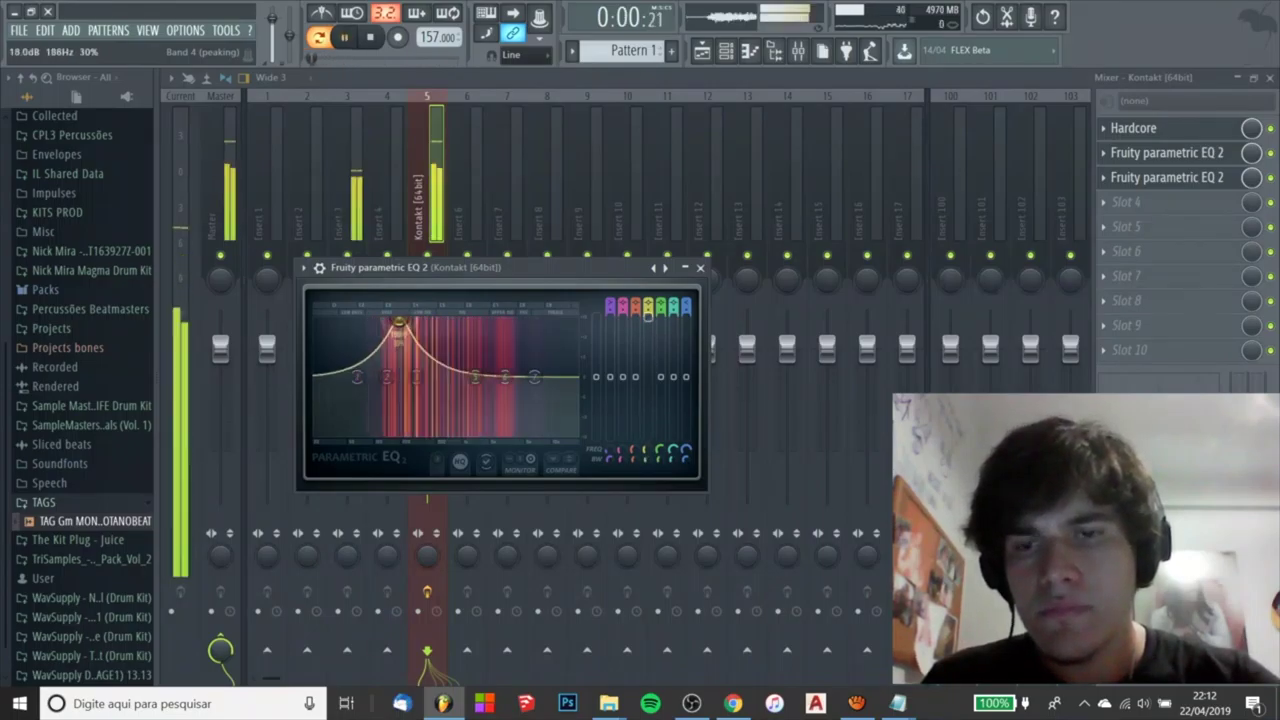
drag(403, 325, 455, 322)
key(space)
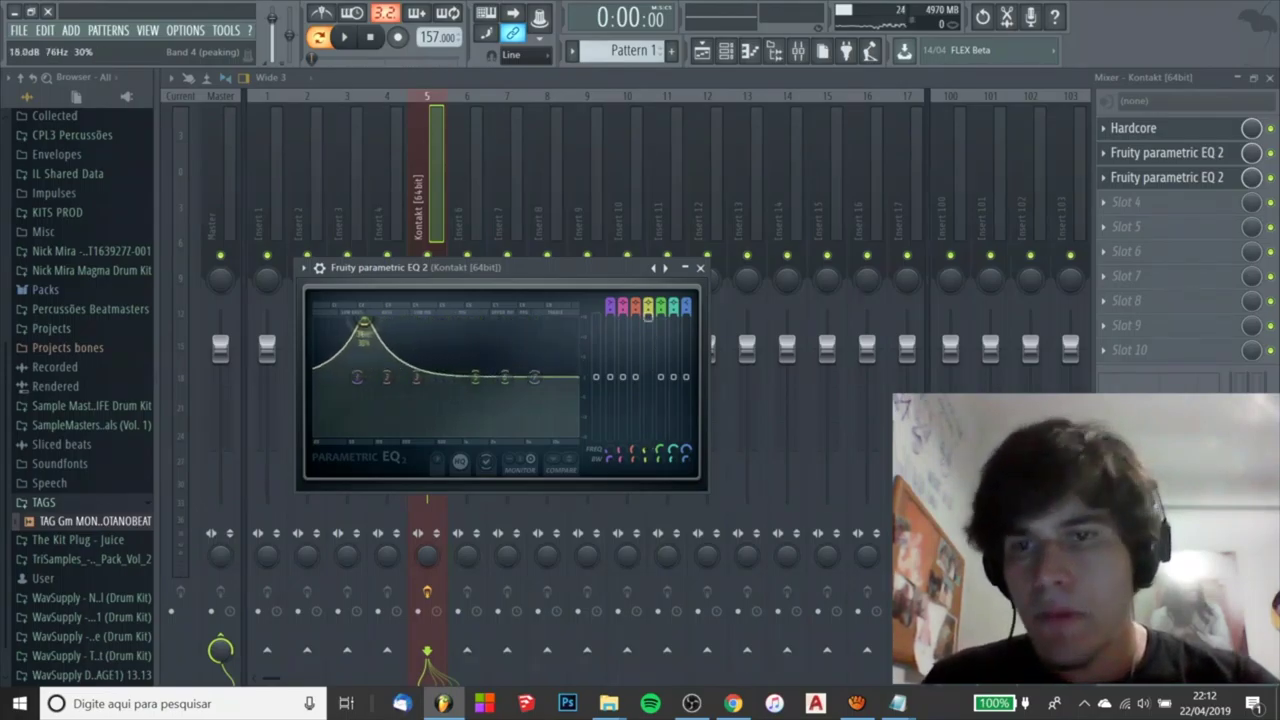
drag(364, 326, 398, 326)
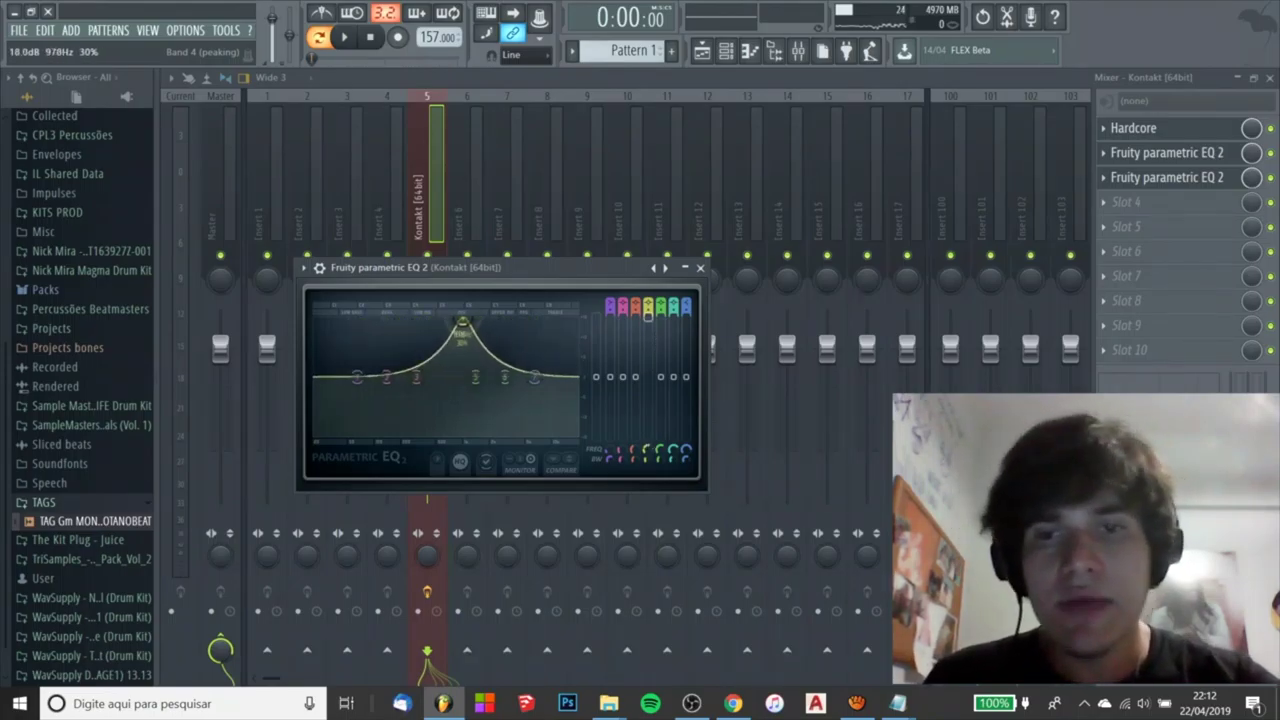
Turn band 4 into a cut of about 7 dB at 823 Hz with 25% bandwidth, then soften it slightly during playback.
drag(460, 327, 464, 399)
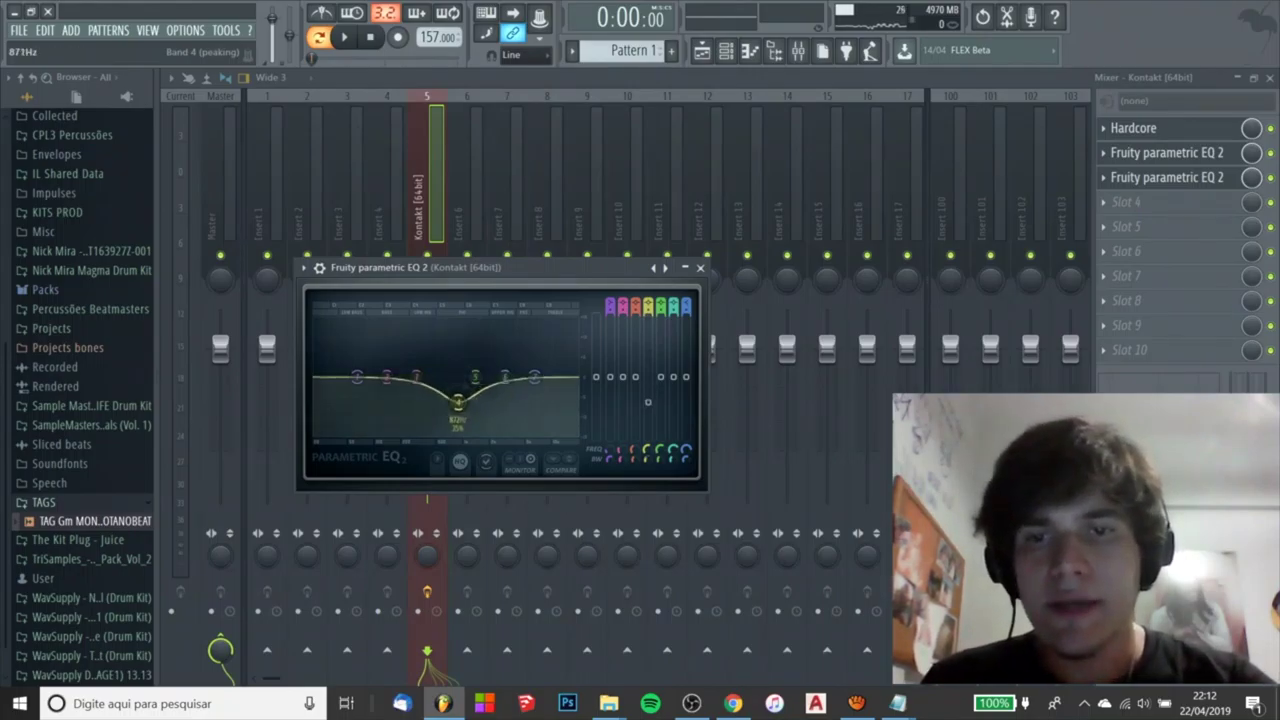
drag(456, 399, 455, 401)
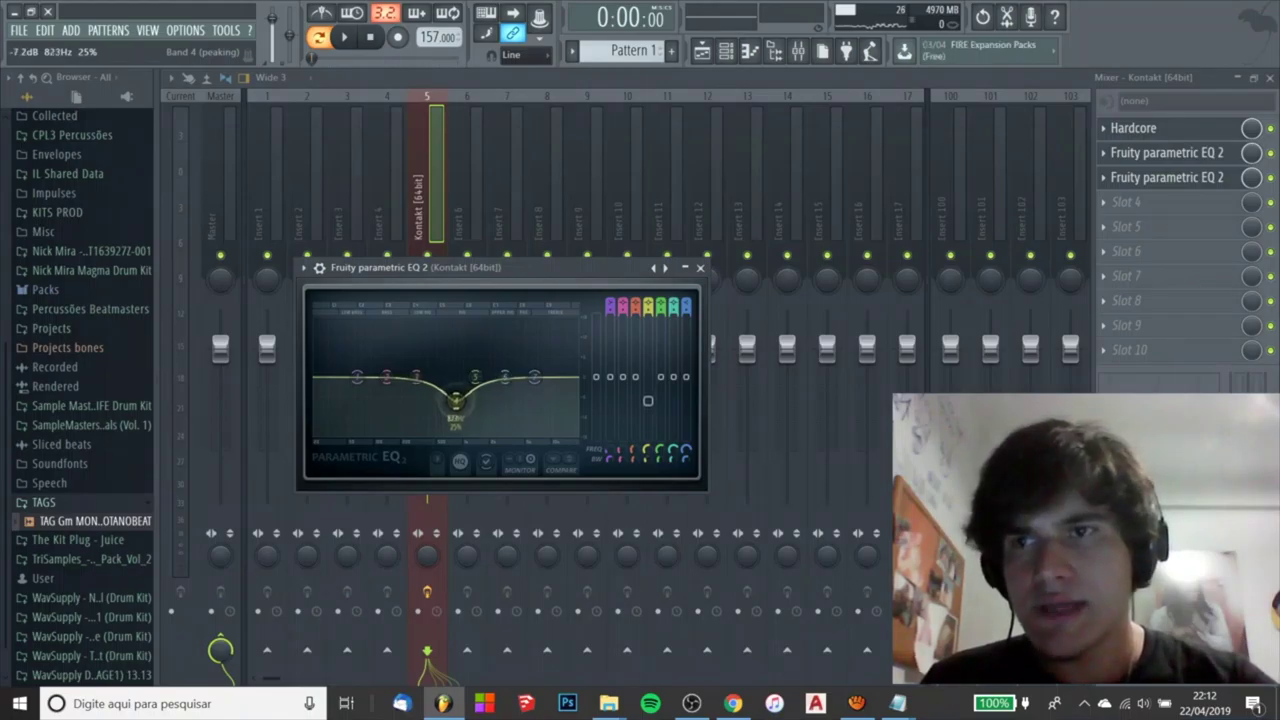
key(space)
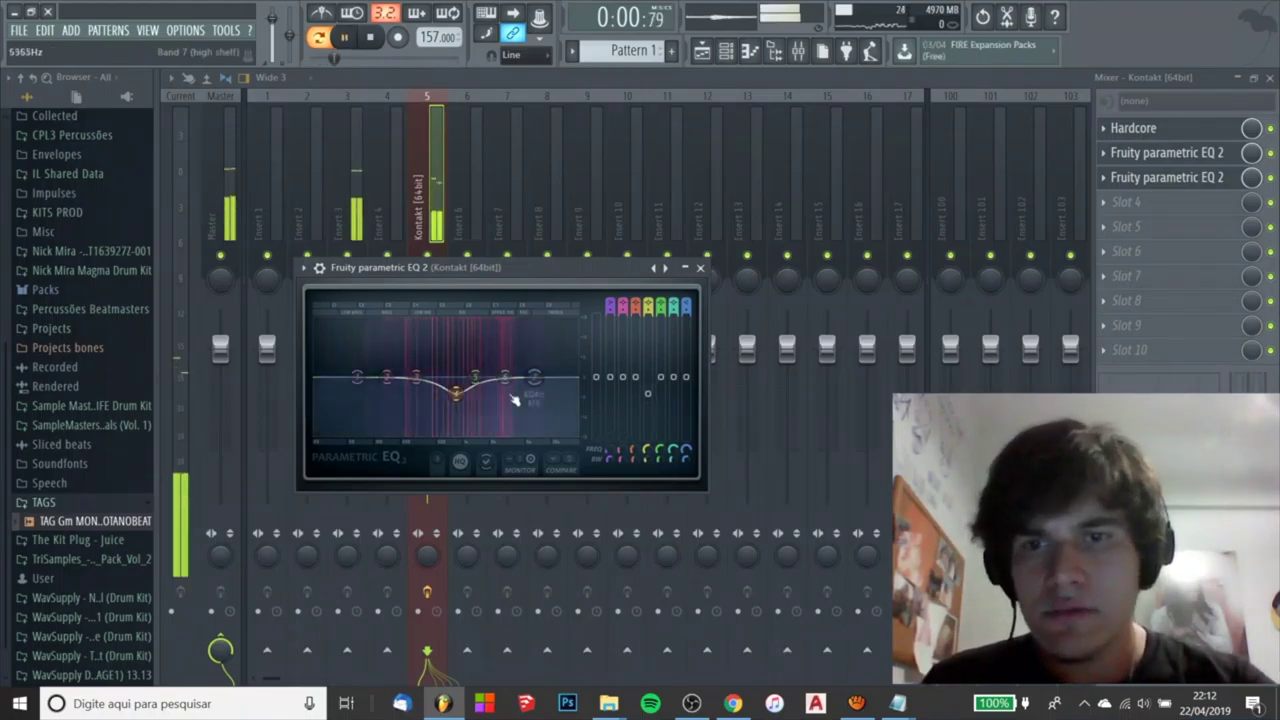
key(space)
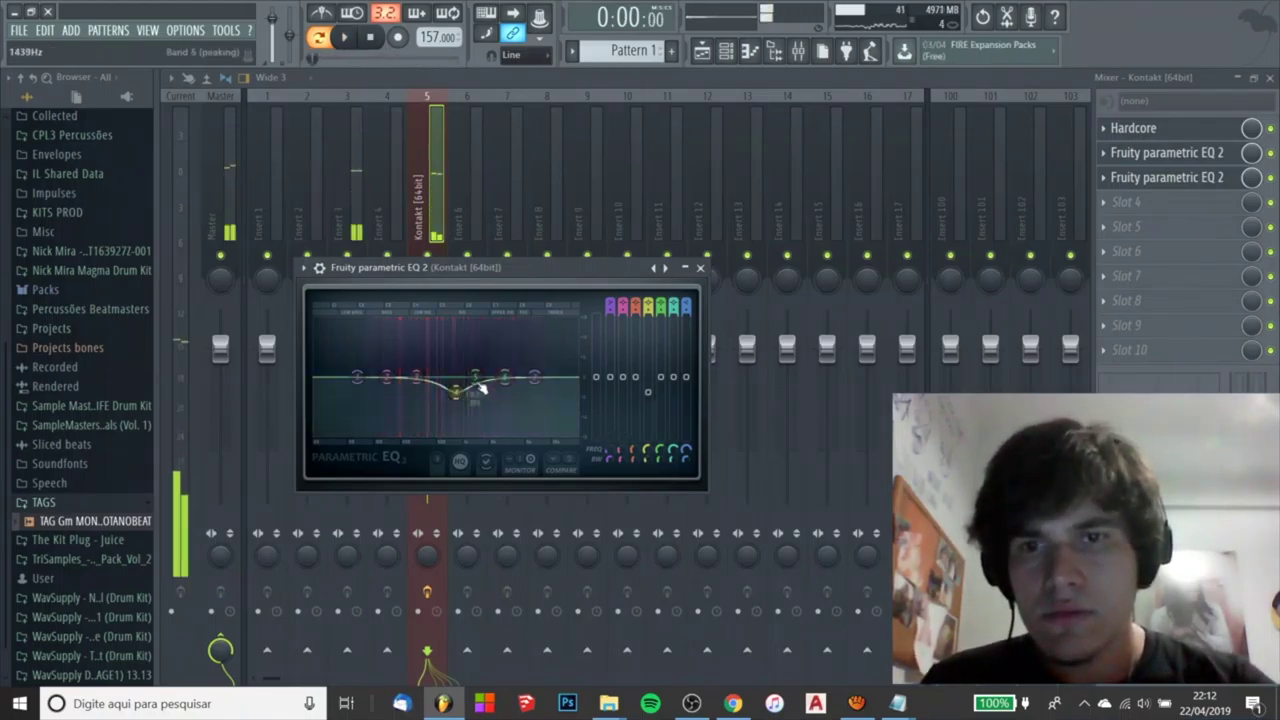
Boost band 5 moderately and raise the band 7 high shelf to about 8.2 dB at 4859 Hz with 61% bandwidth.
drag(476, 378, 525, 349)
key(space)
scroll(487, 382, down, 5)
scroll(491, 353, up, 5)
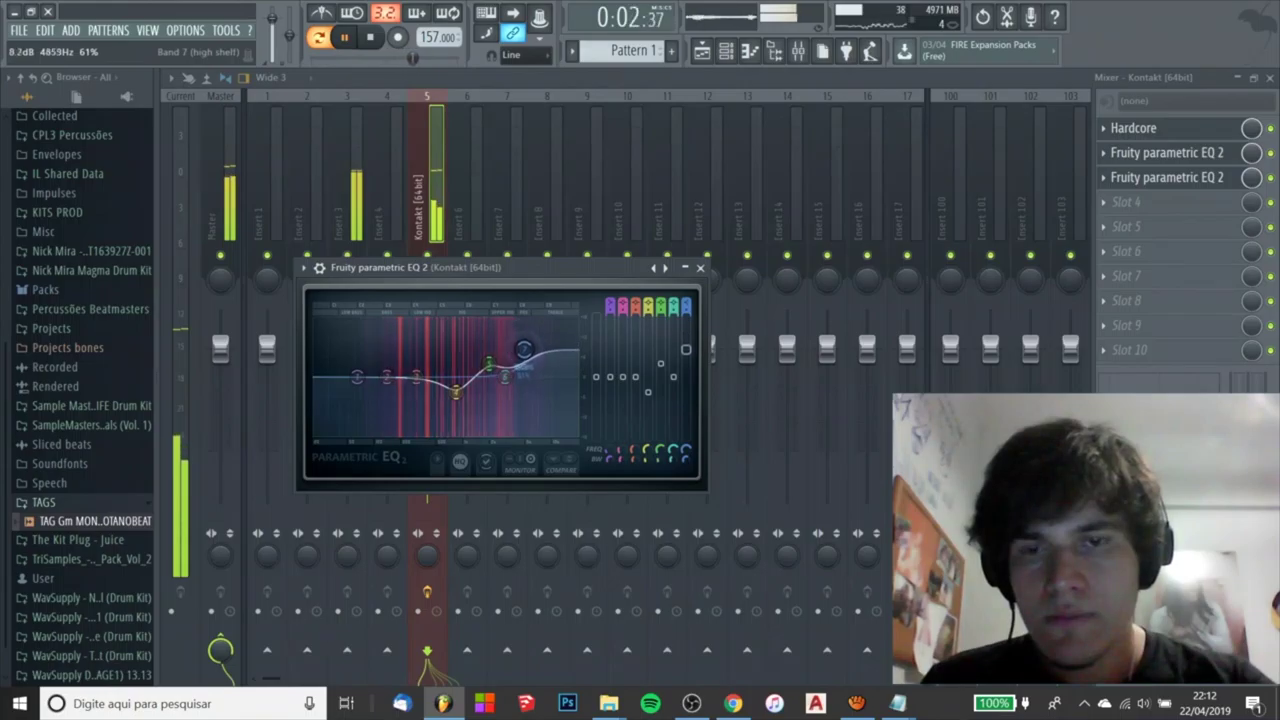
key(space)
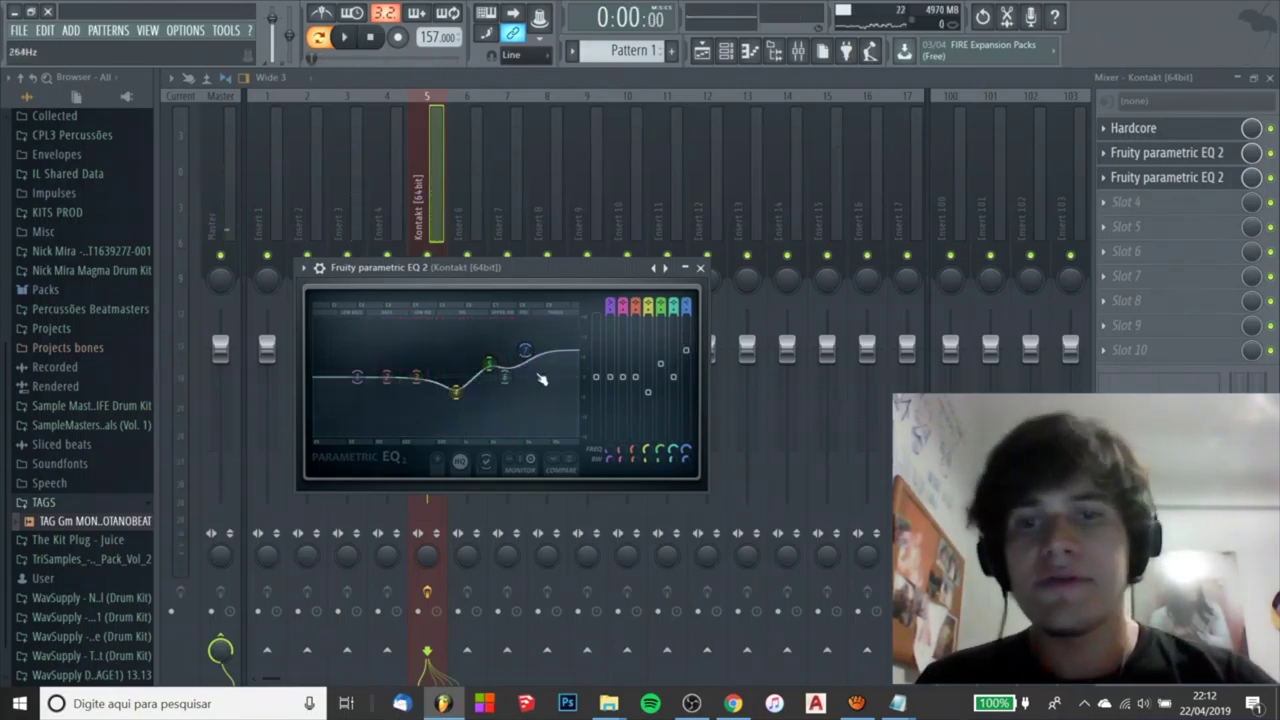
Reopen the EQs in slots 2 and 3 one after the other to review their curves.
click(1165, 177)
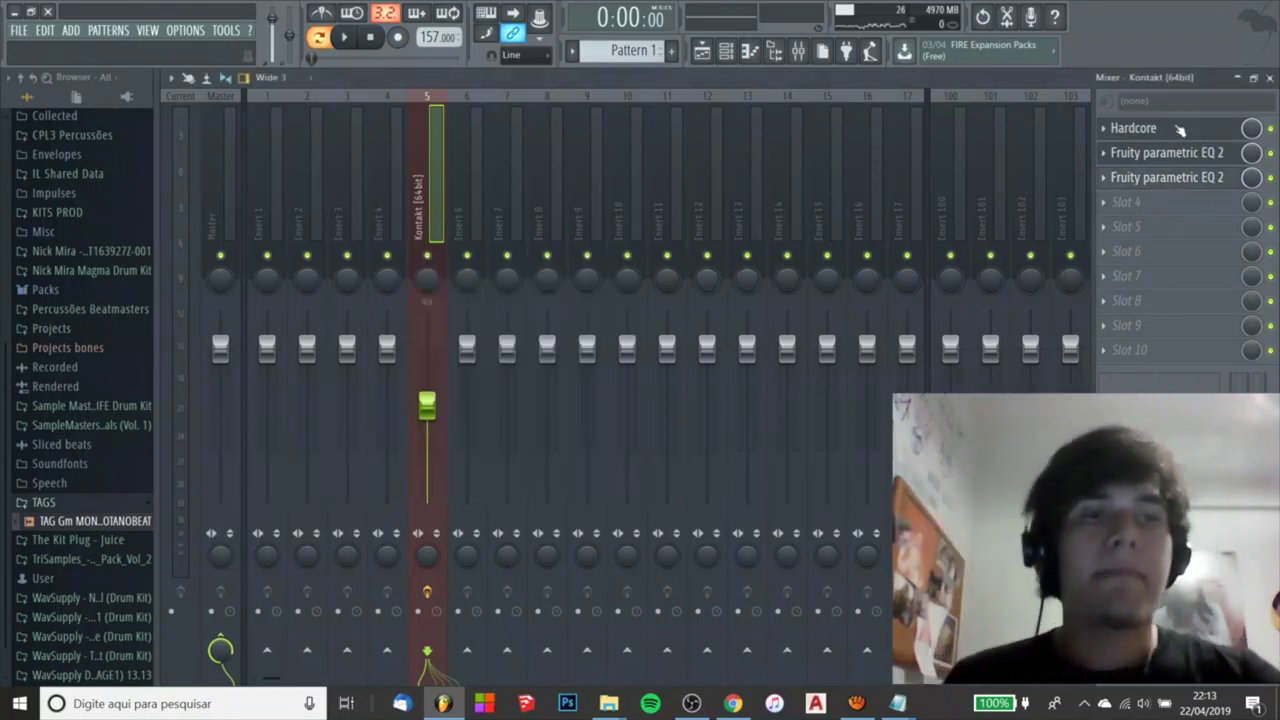
click(1137, 182)
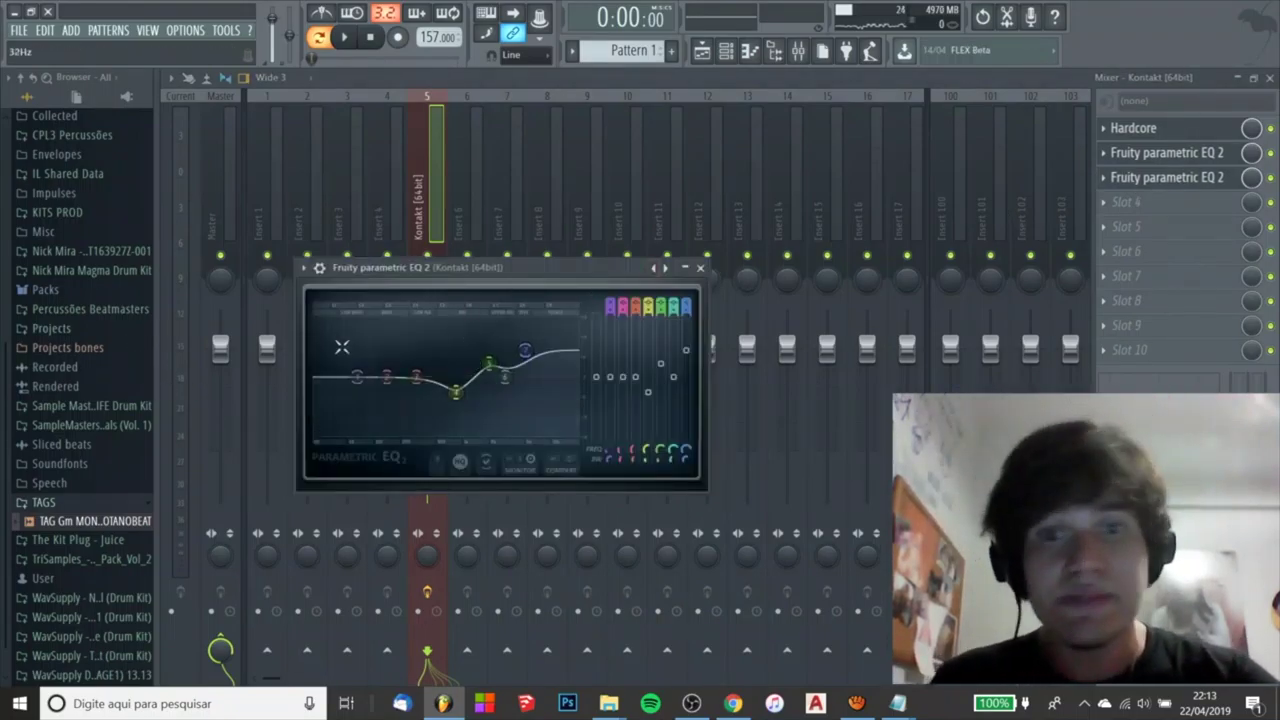
click(701, 268)
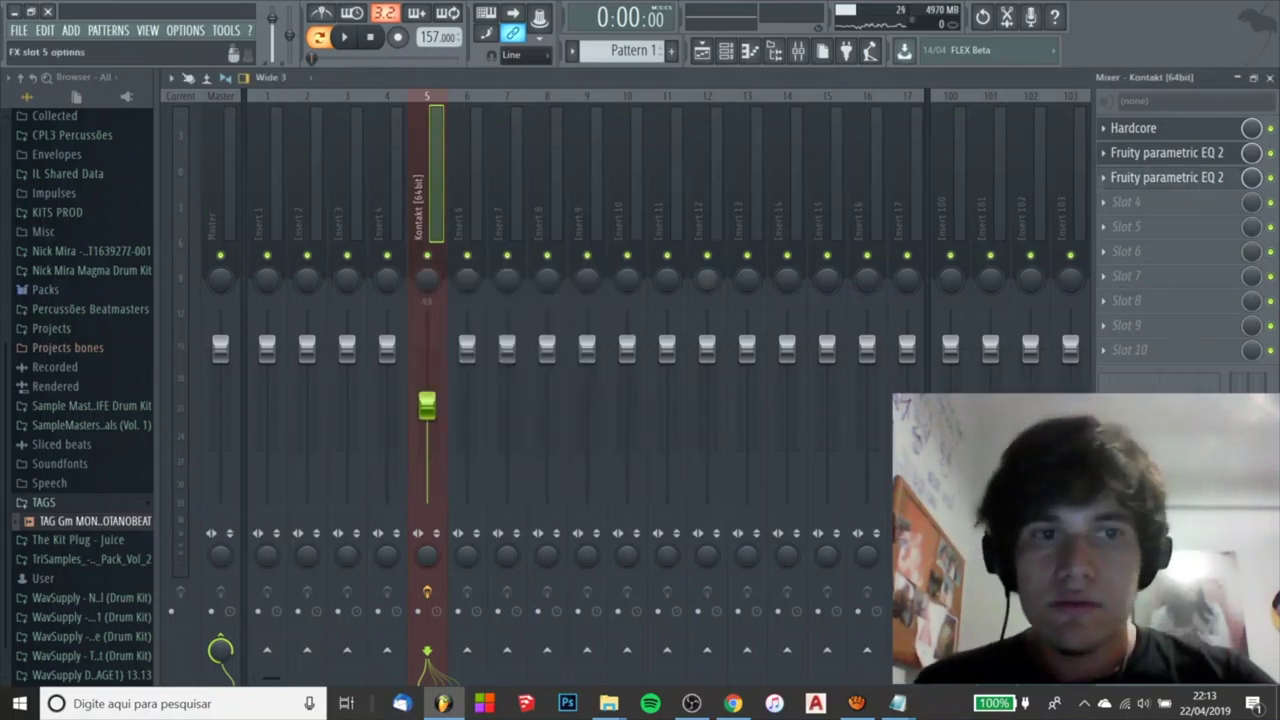
click(1195, 162)
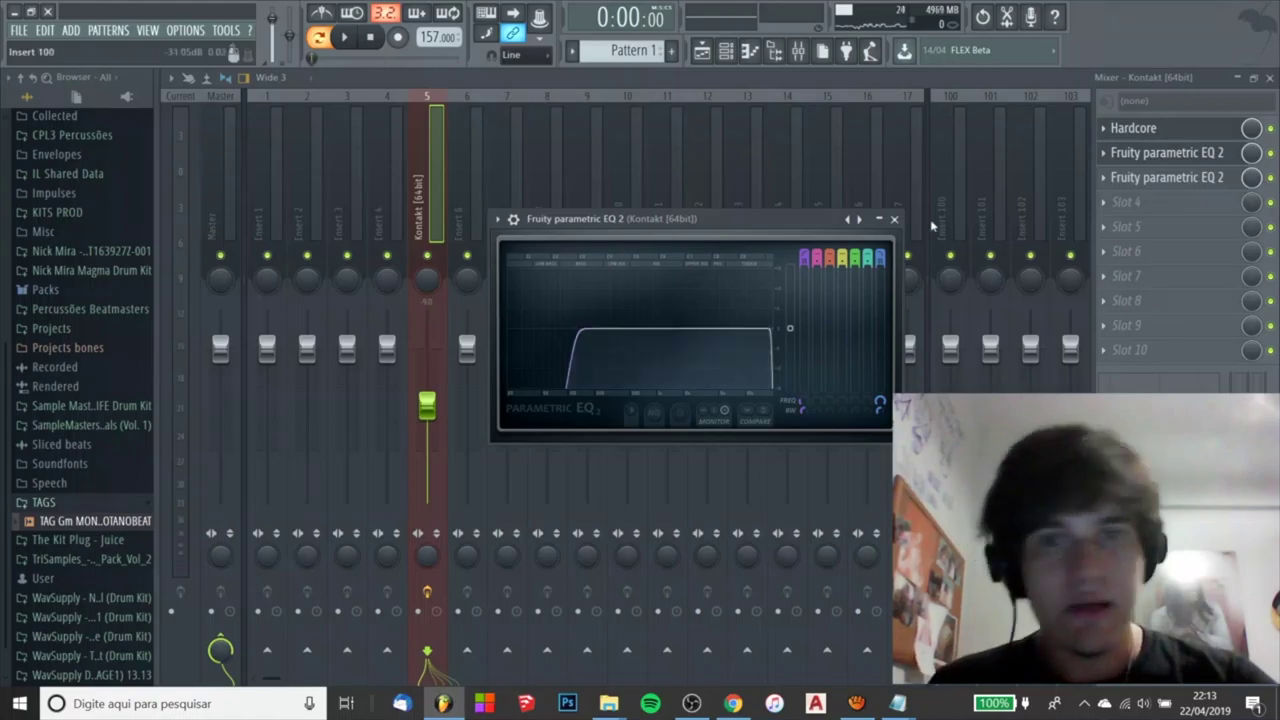
click(895, 219)
click(1208, 182)
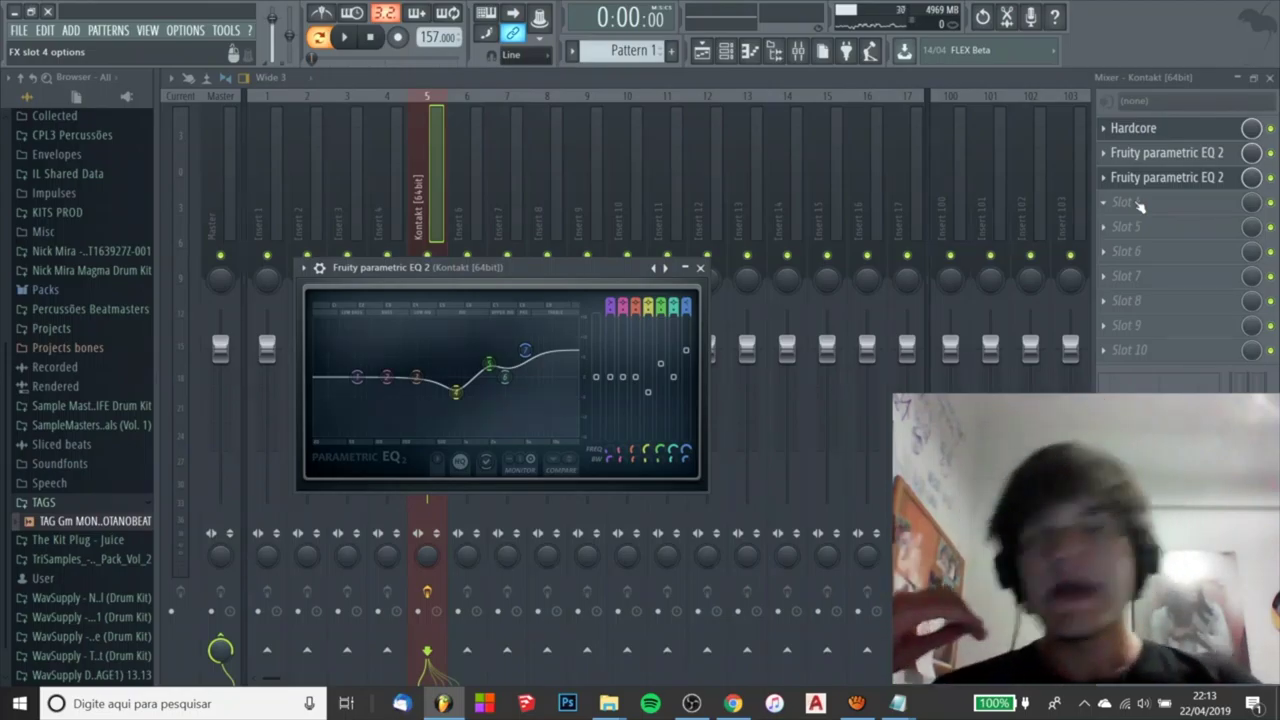
Shift the low cut of the EQ in slot 2 to a slightly higher frequency, leaving both EQ windows closed.
click(700, 267)
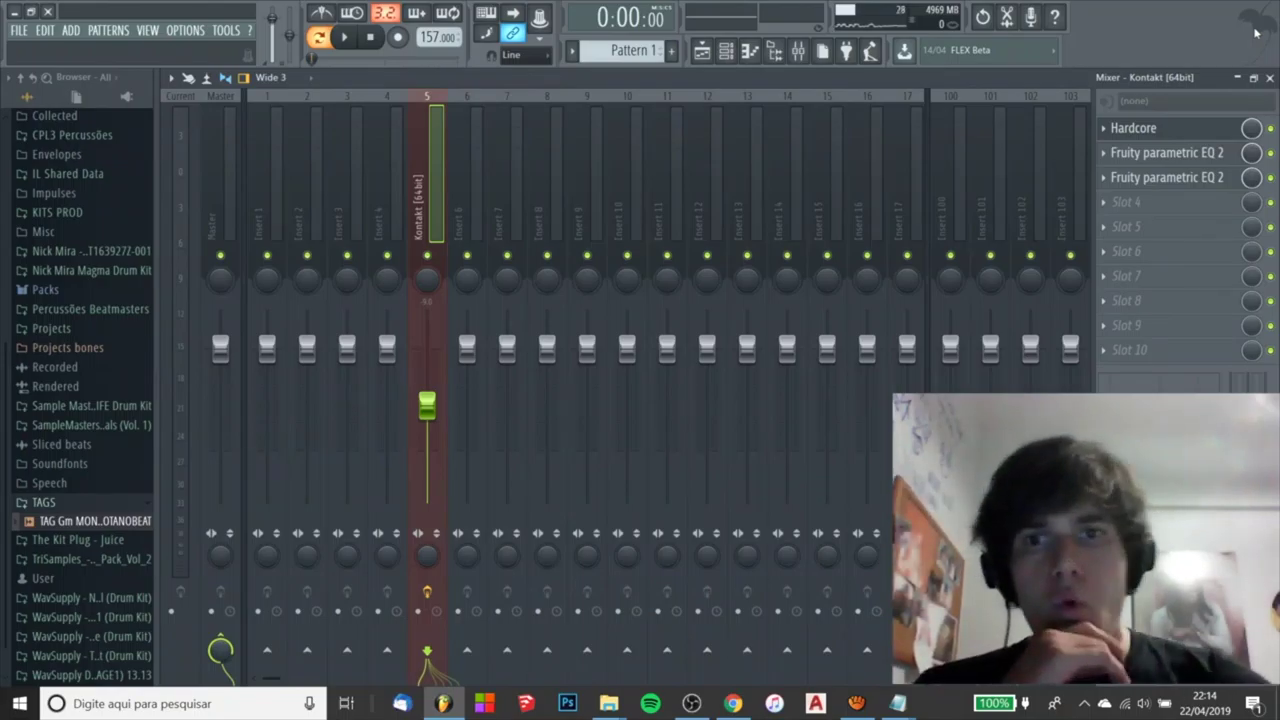
click(1155, 160)
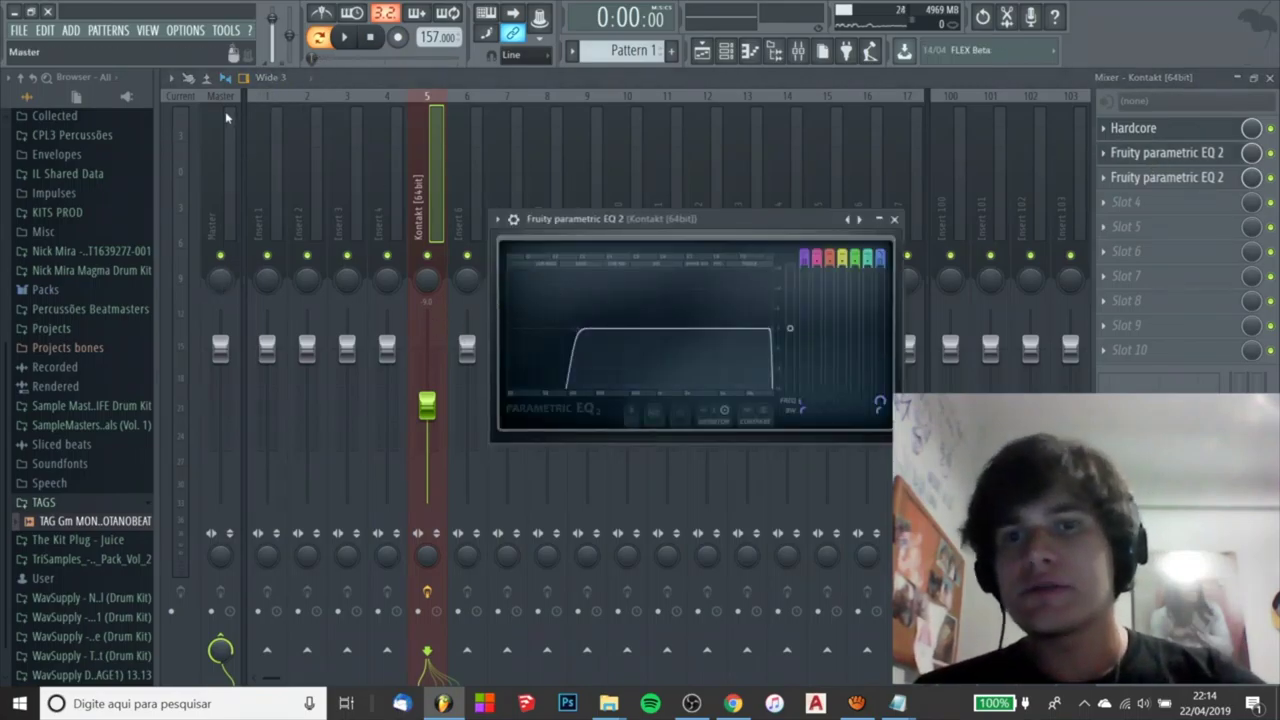
drag(574, 328, 586, 328)
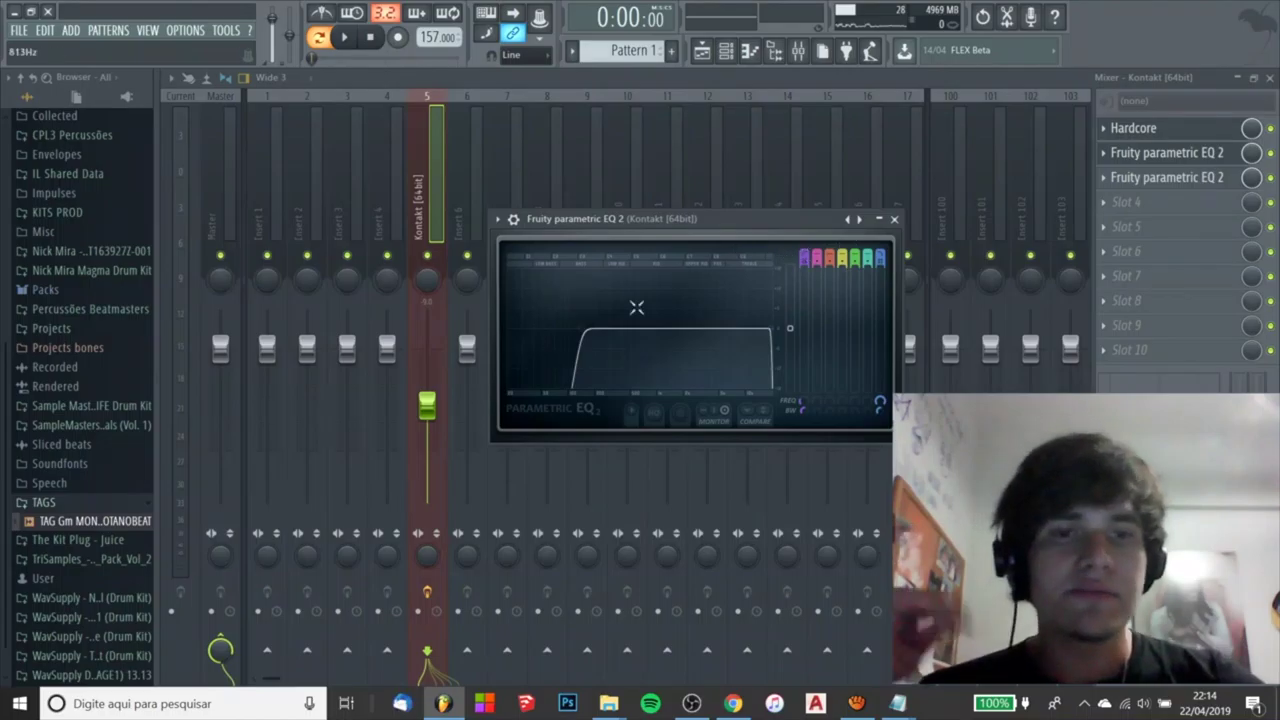
click(894, 218)
Nudge the band 4 cut of the EQ in slot 3 very slightly lower in frequency and close the EQ.
click(1198, 178)
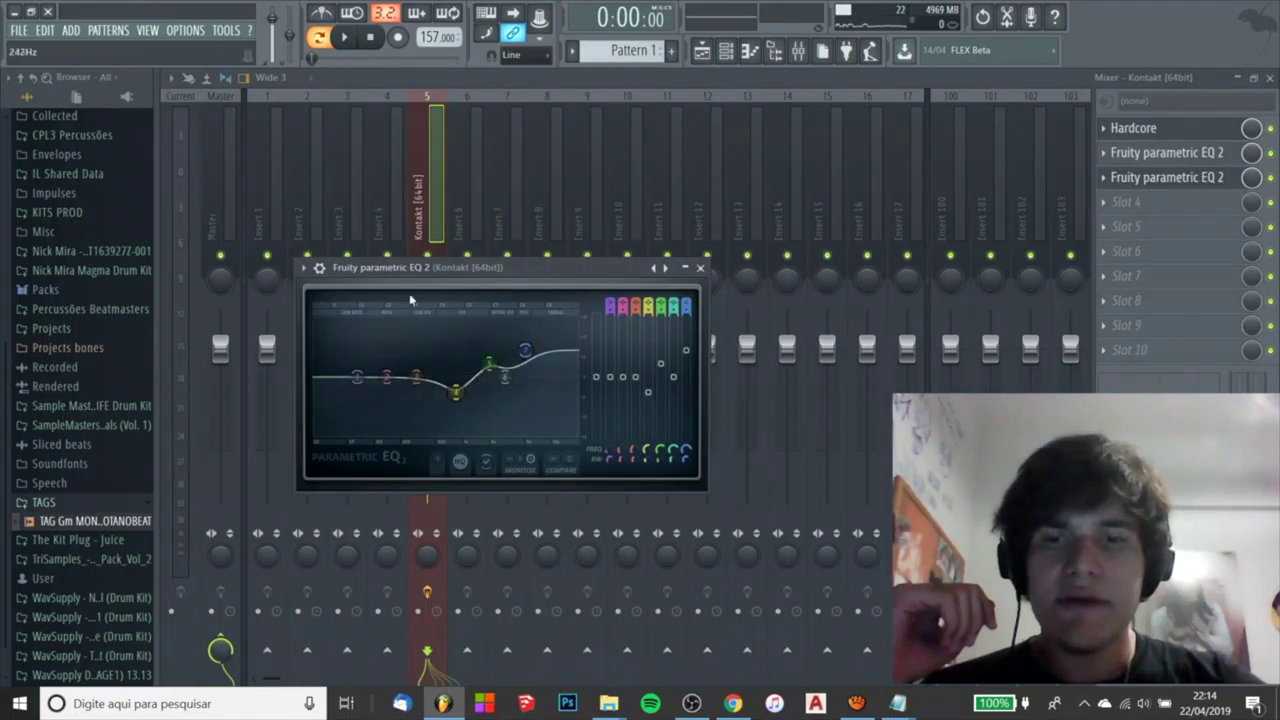
drag(456, 393, 455, 393)
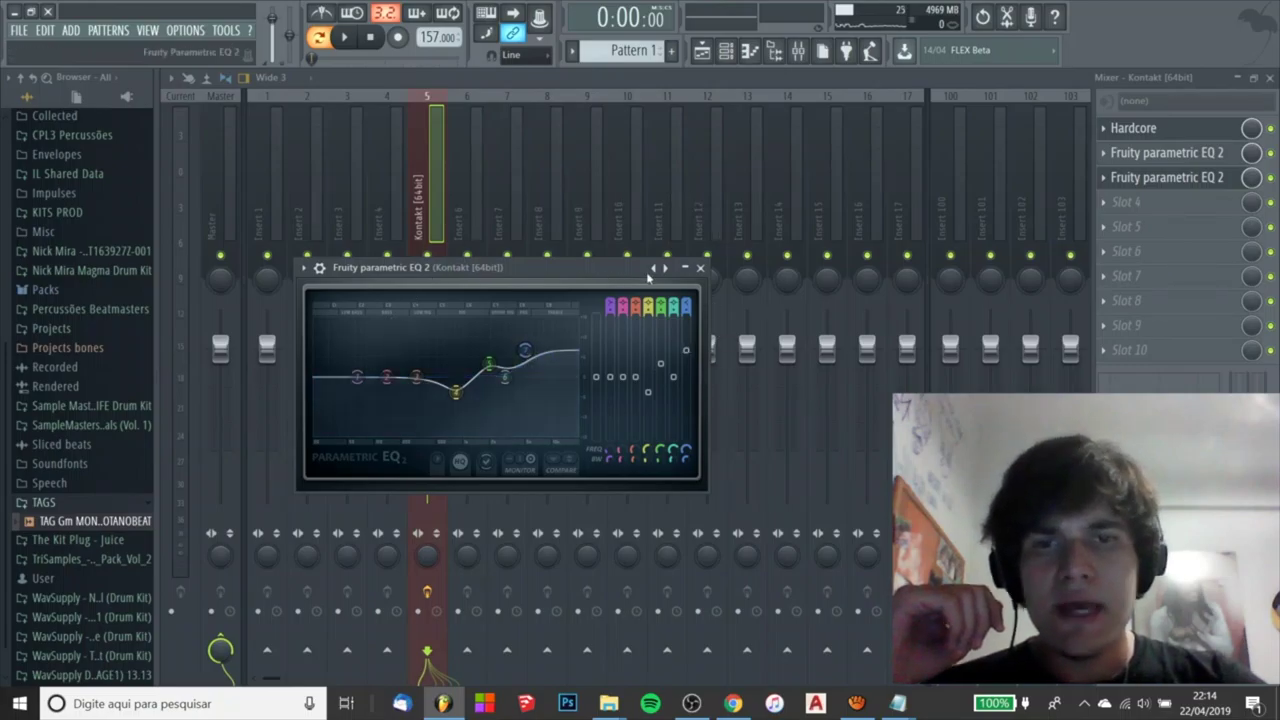
click(700, 267)
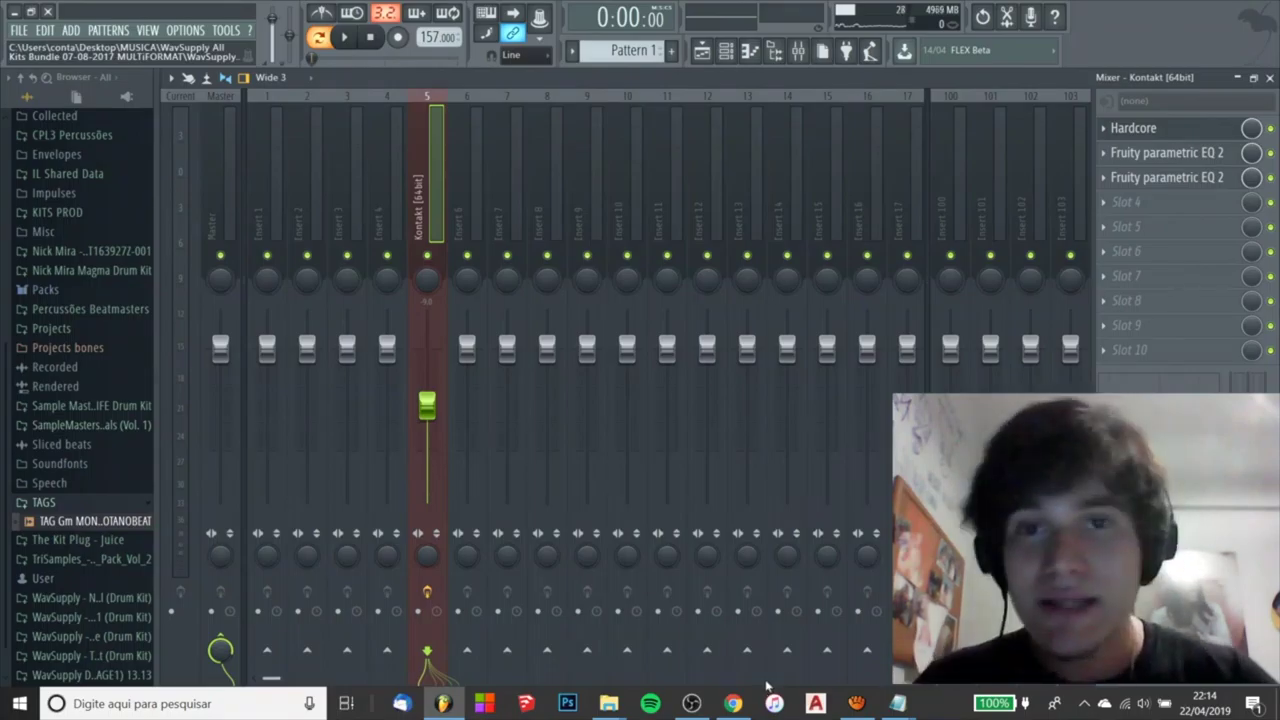
Switch to Notepad and look over the notes on mixing, sound organization and mastering.
click(900, 704)
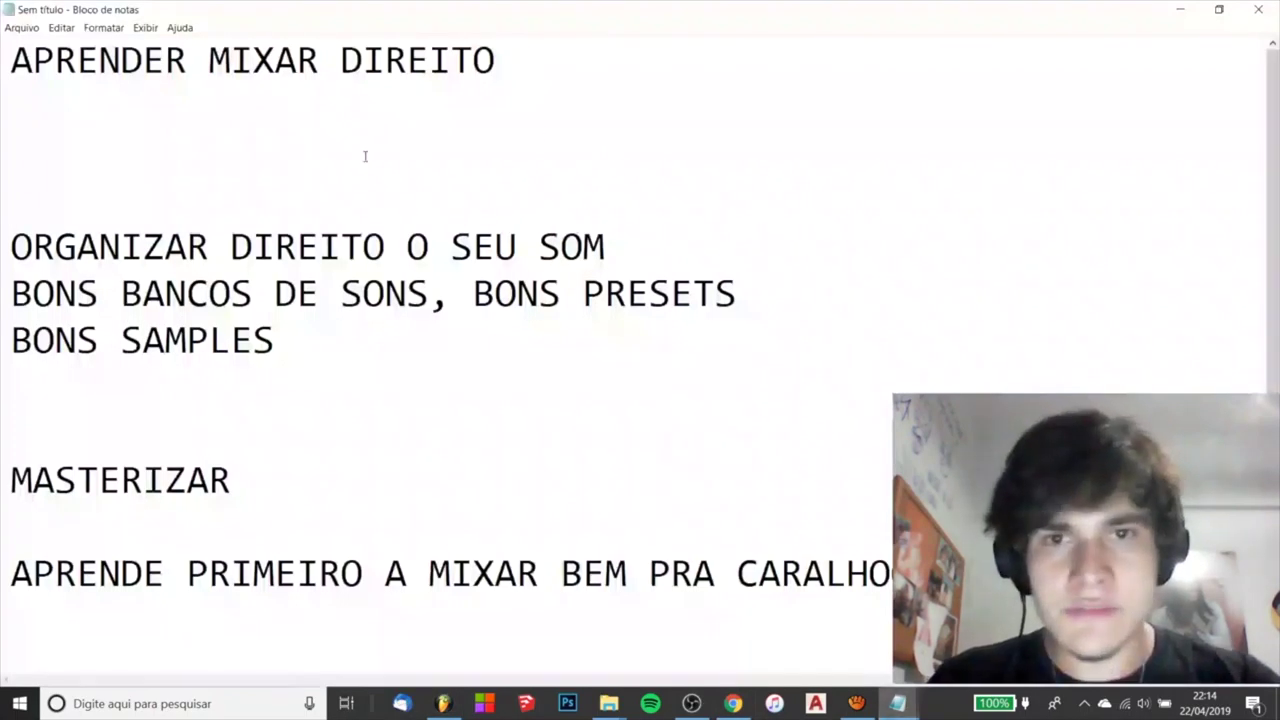
scroll(365, 156, down, 1)
scroll(1029, 374, up, 1)
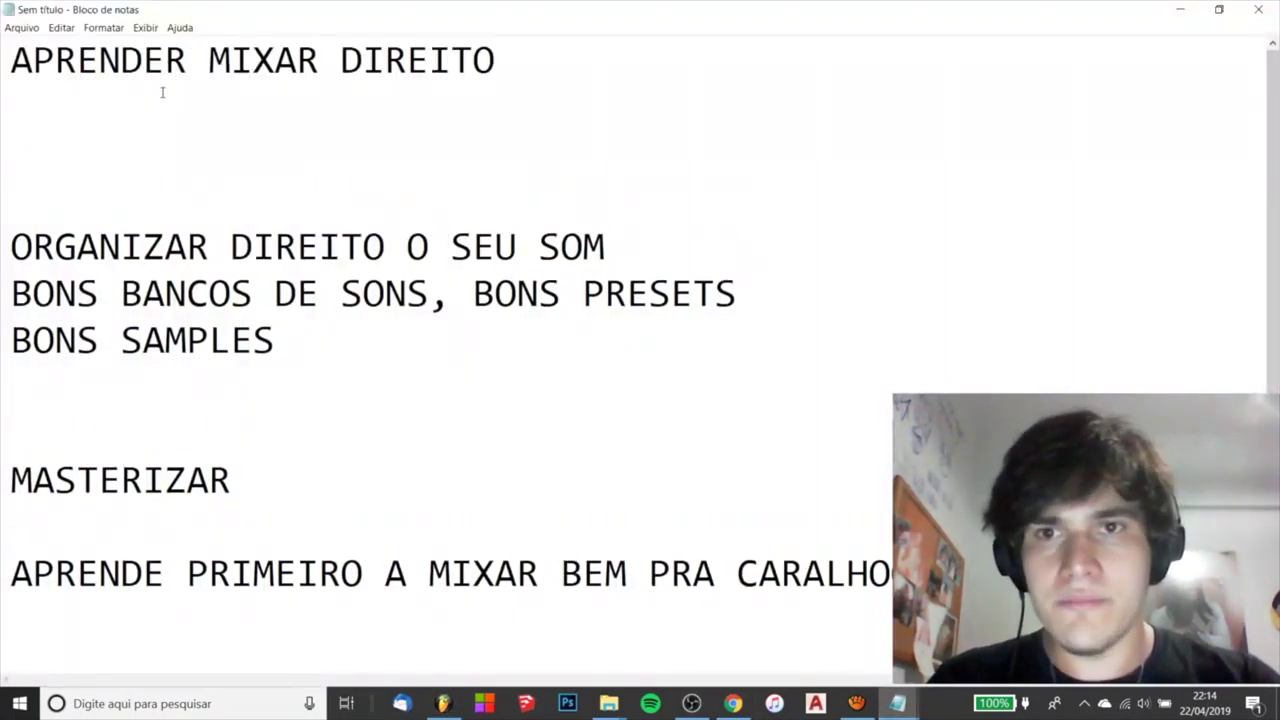